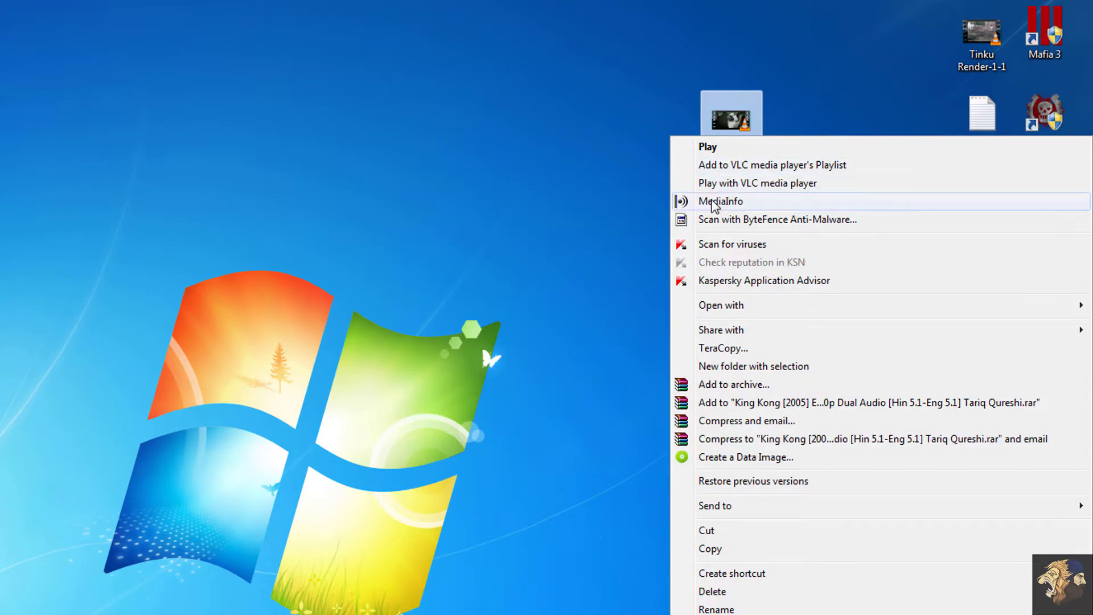
# - Open the King Kong video in MediaInfo and examine its general and video stream details in Tree view
pyautogui.click(720, 202)
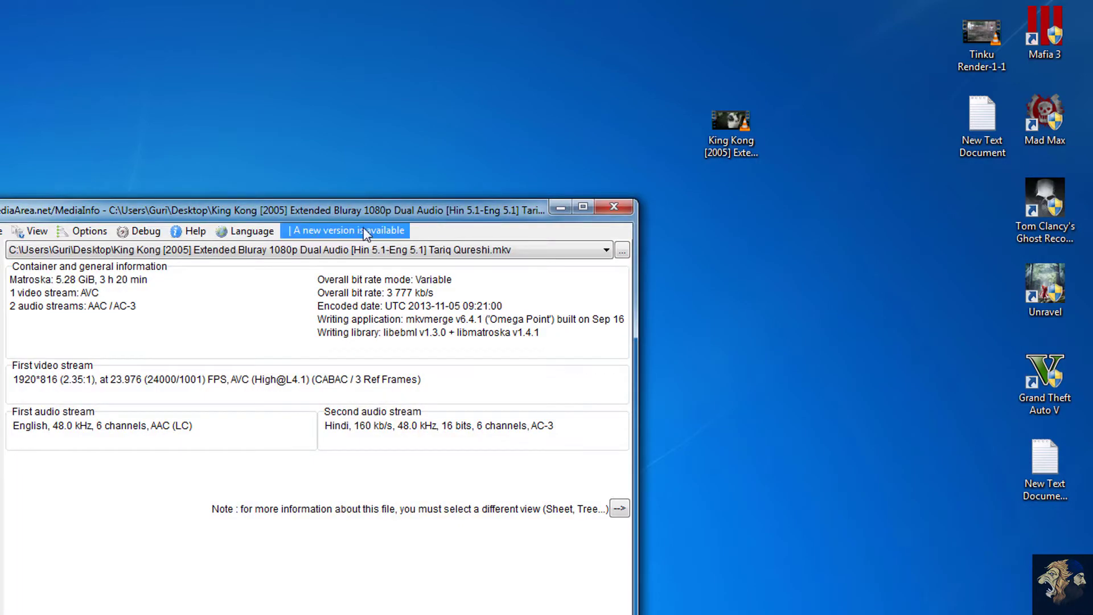
pyautogui.click(37, 230)
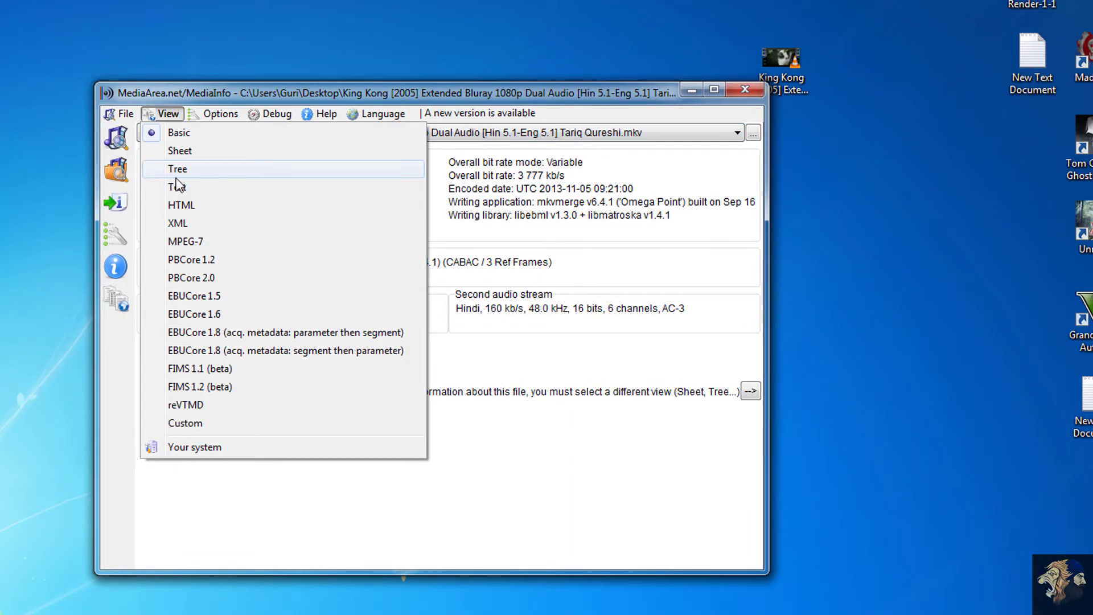
pyautogui.click(177, 169)
pyautogui.scroll(-2, 425, 361)
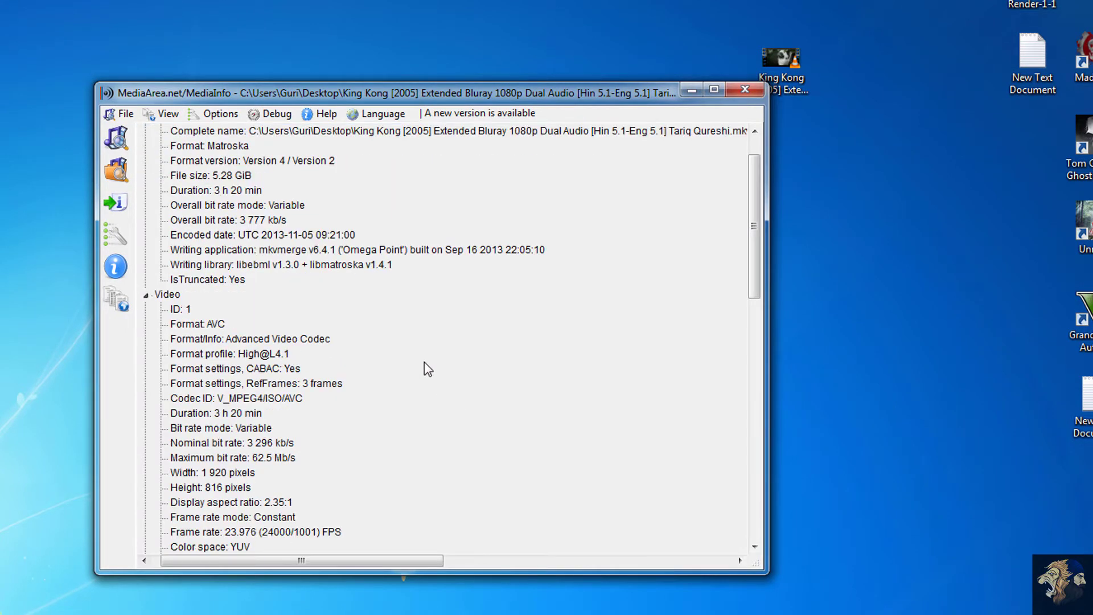
pyautogui.scroll(-1, 278, 327)
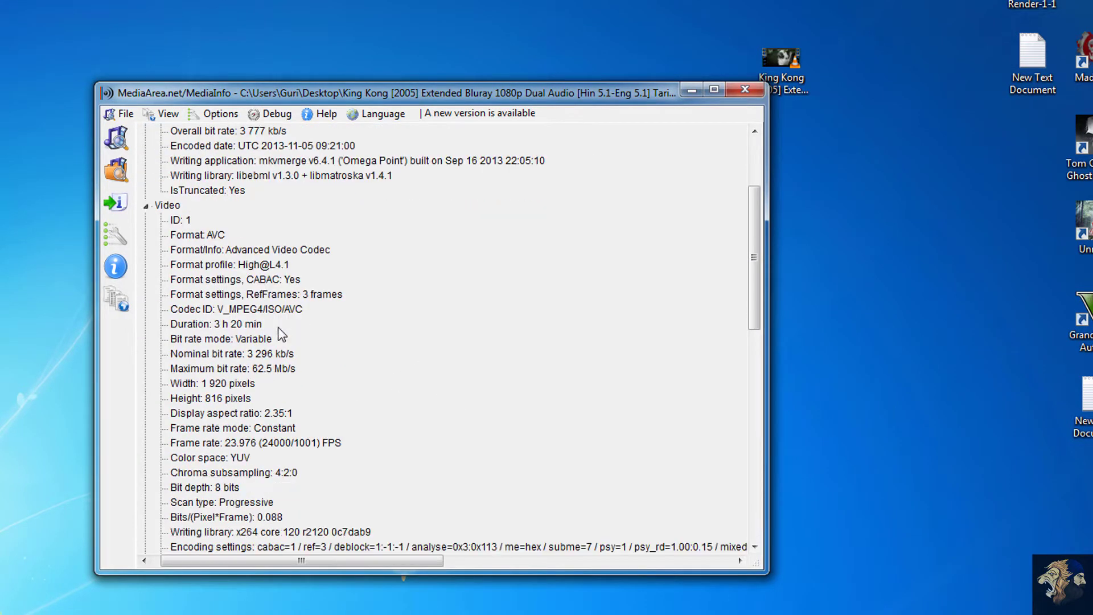
pyautogui.scroll(-1, 283, 340)
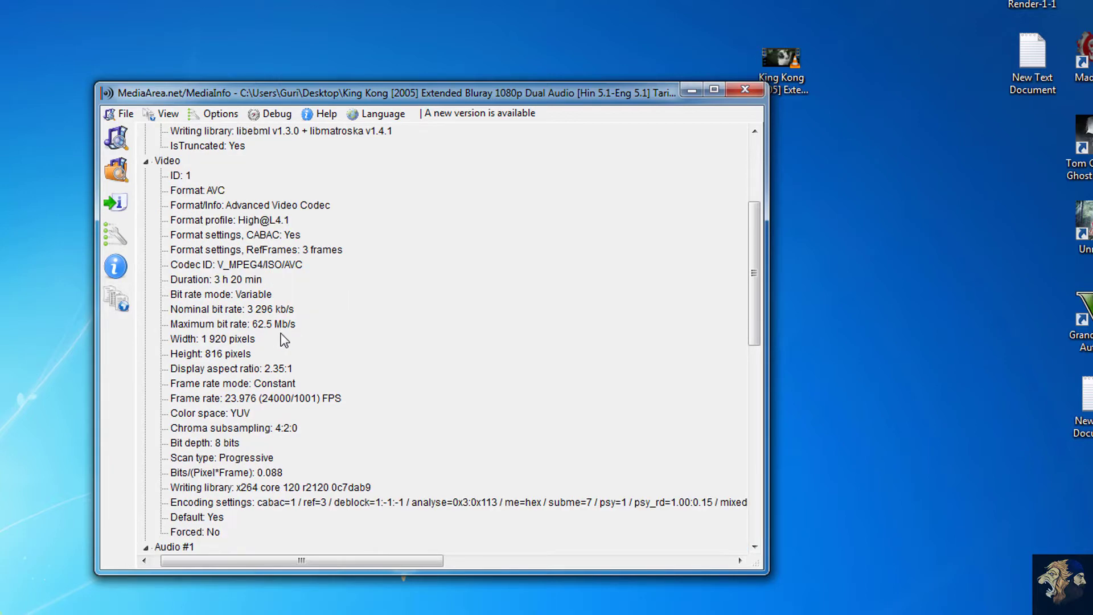
pyautogui.scroll(4, 284, 340)
# - Check the video's frame rate in MediaInfo's Text view and close MediaInfo
pyautogui.click(162, 114)
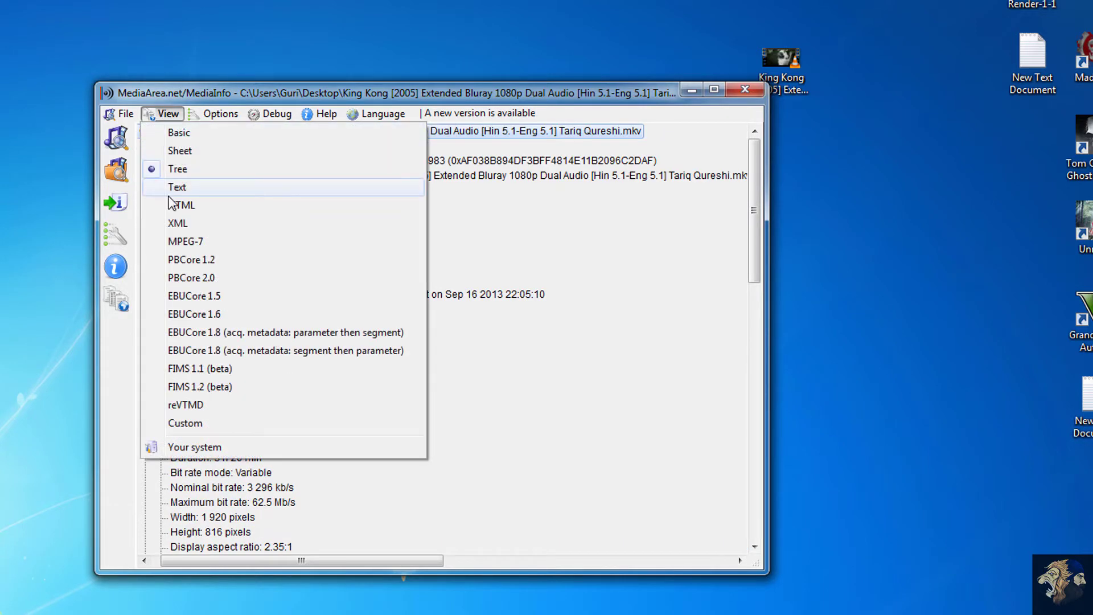
pyautogui.click(173, 188)
pyautogui.scroll(-2, 591, 387)
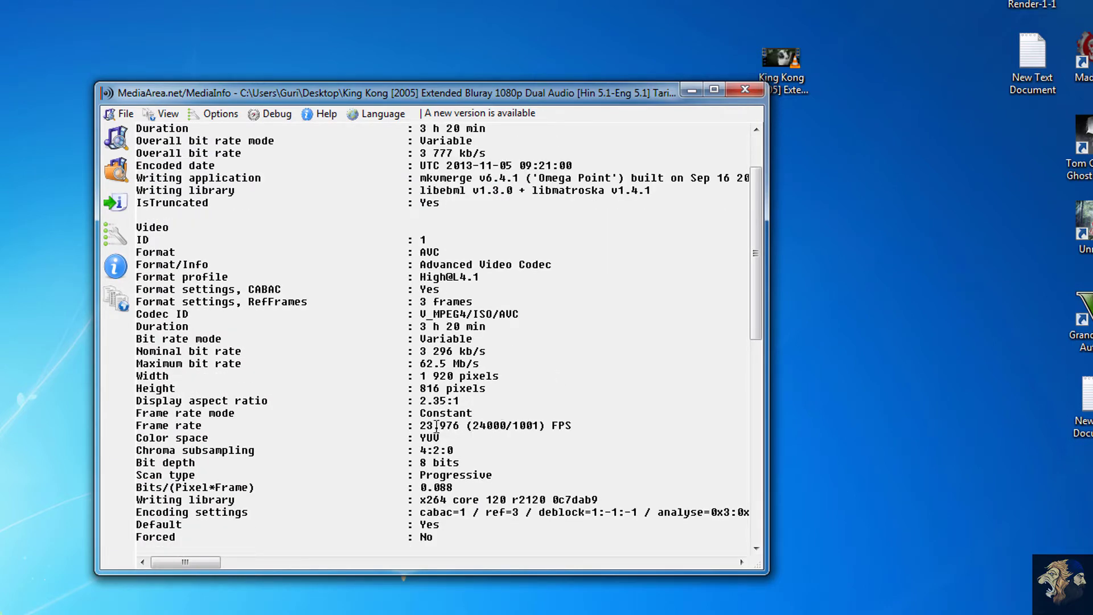
pyautogui.moveTo(420, 425); pyautogui.dragTo(465, 426)
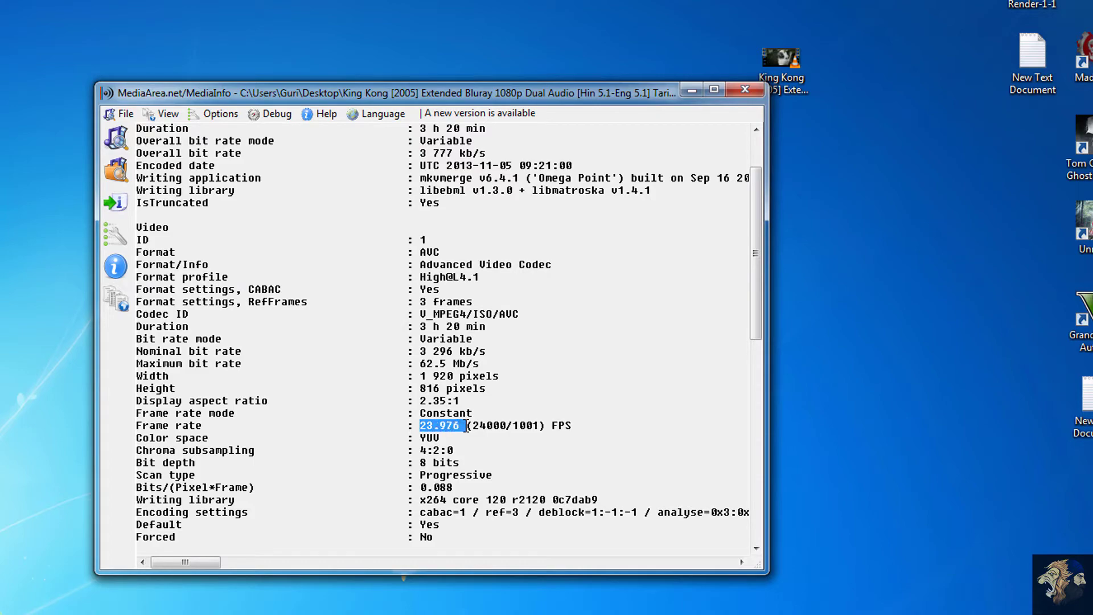
pyautogui.click(552, 391)
pyautogui.scroll(2, 431, 431)
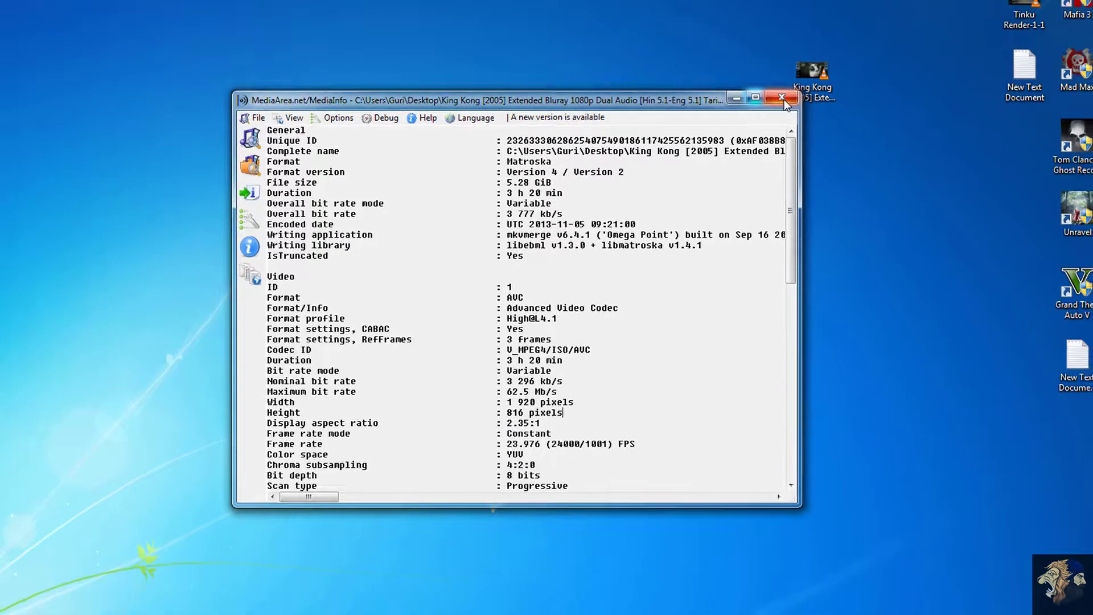
pyautogui.click(782, 98)
# - Refresh the desktop and launch MeGUI from its desktop shortcut
pyautogui.rightClick(473, 142)
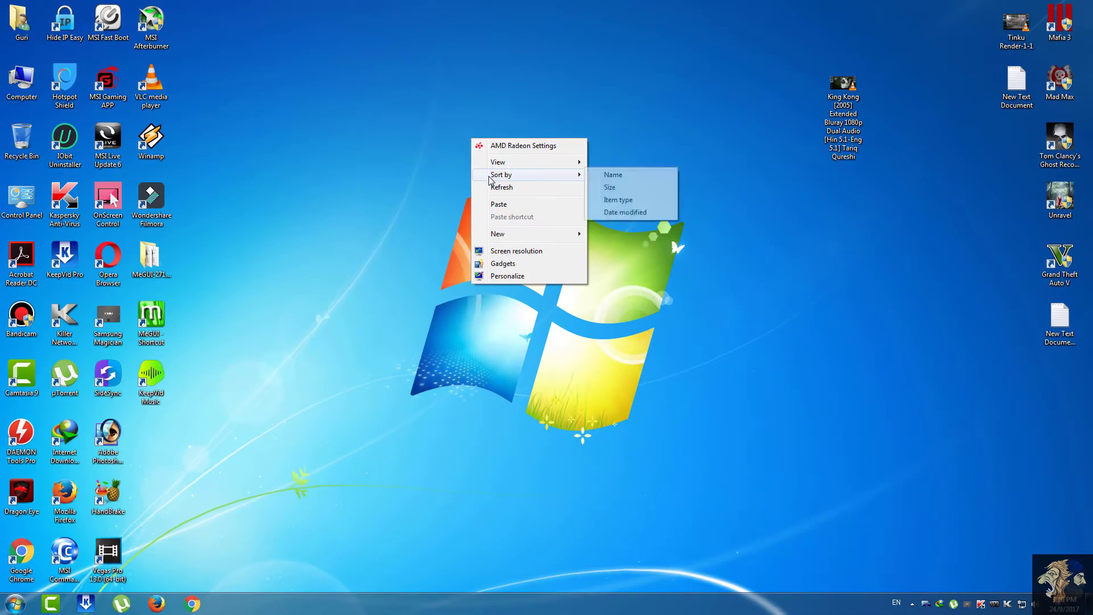
pyautogui.click(501, 186)
pyautogui.rightClick(155, 344)
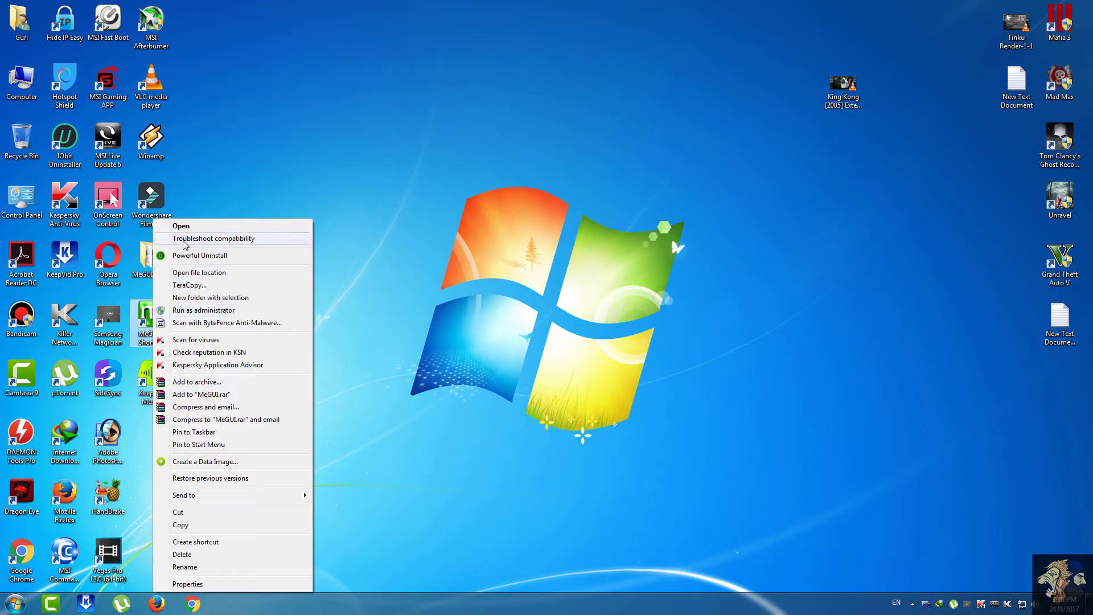
pyautogui.click(177, 226)
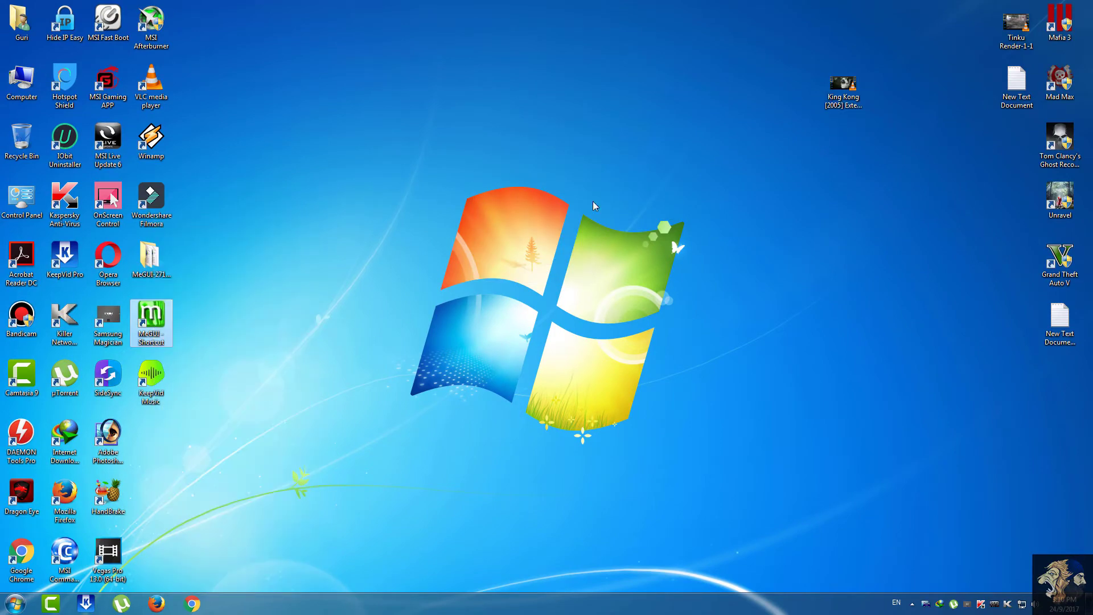
# - Load the King Kong video from the desktop into MeGUI using the One Click Encoder
pyautogui.moveTo(641, 215); pyautogui.dragTo(567, 68)
pyautogui.moveTo(833, 90); pyautogui.dragTo(620, 140)
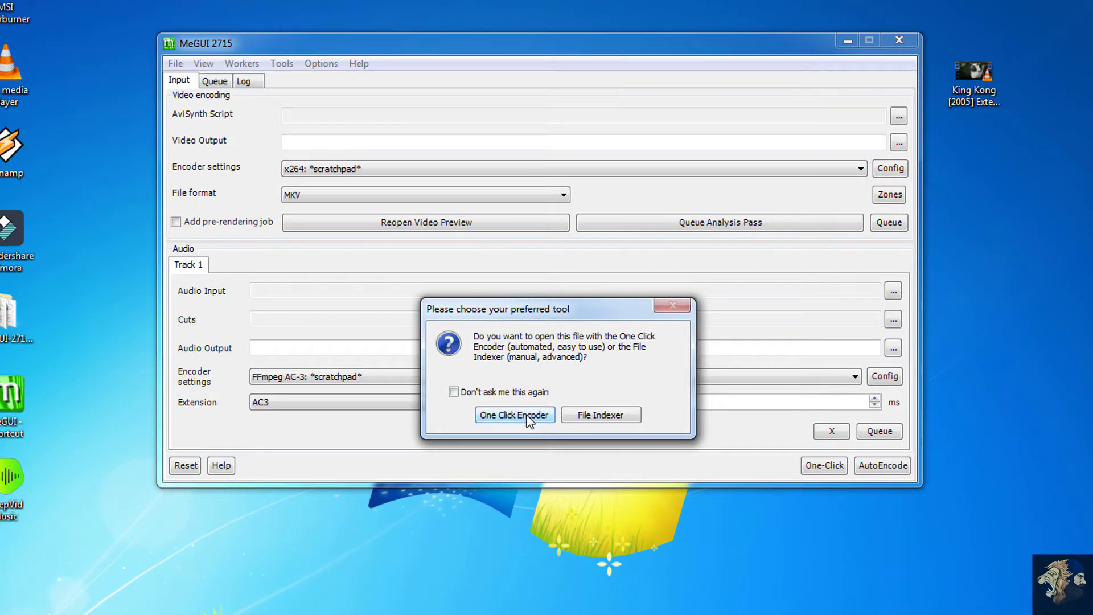
pyautogui.click(527, 416)
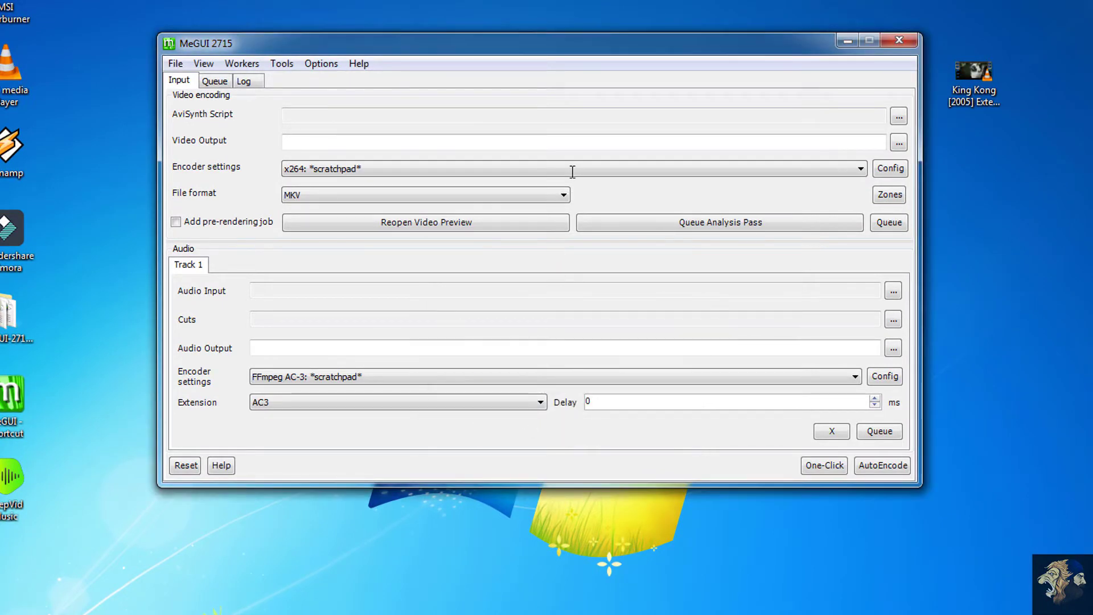
pyautogui.moveTo(171, 74); pyautogui.dragTo(663, 84)
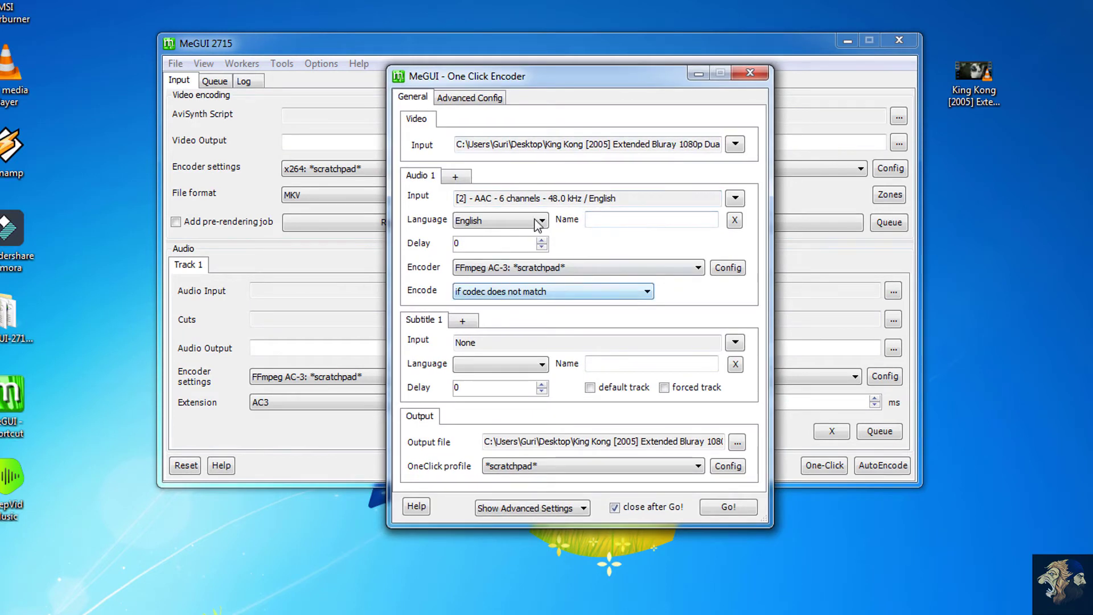
# - Set Audio 1's input to the Hindi AC-3 stream and add an Audio 2 track using the English AAC stream
pyautogui.click(735, 197)
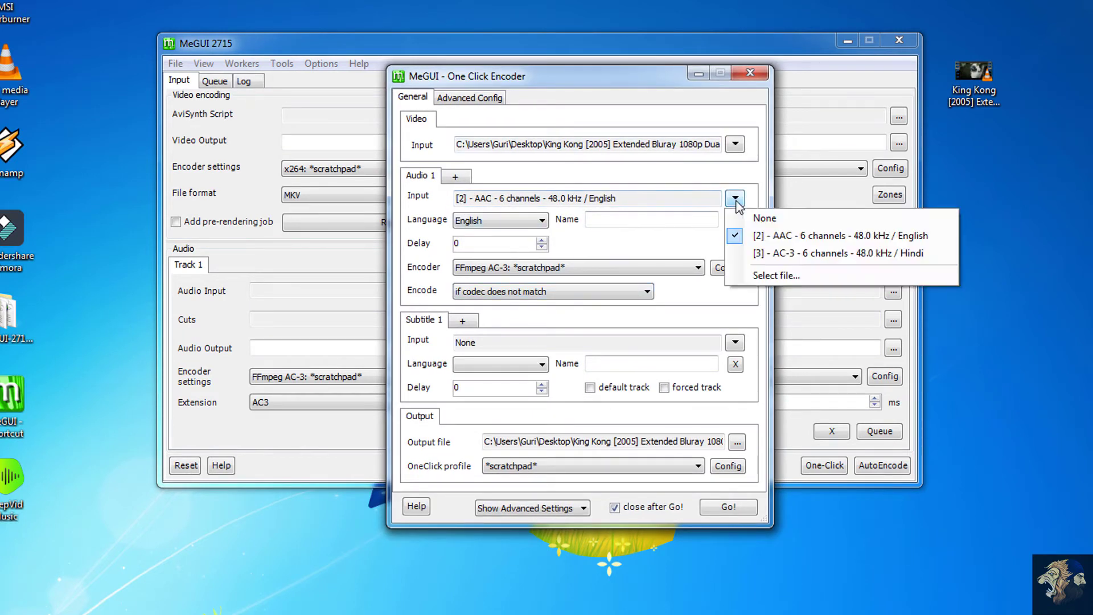
pyautogui.click(845, 260)
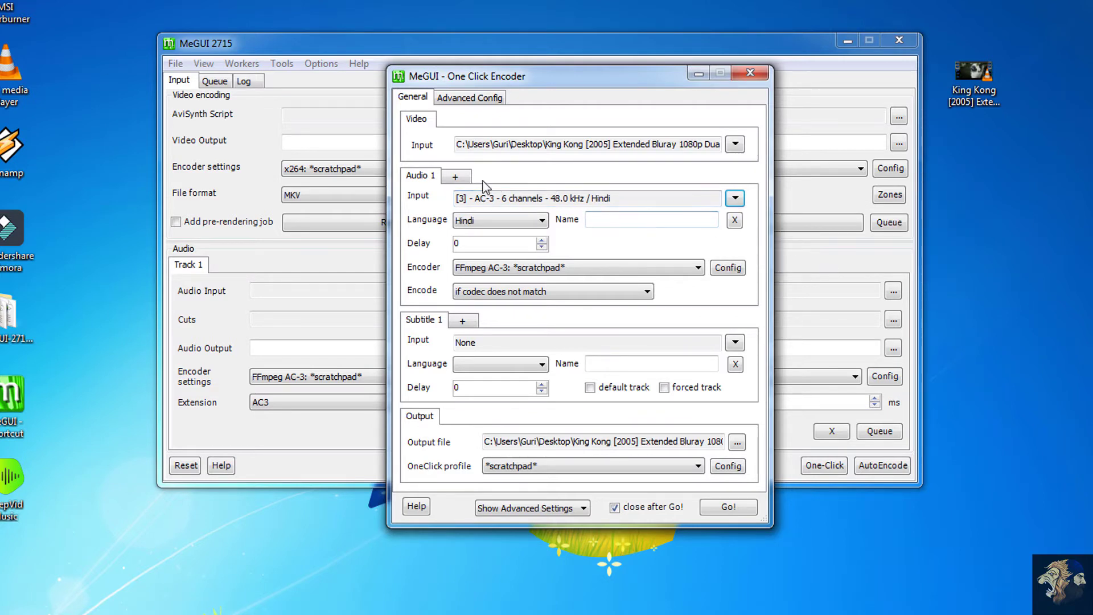
pyautogui.click(456, 178)
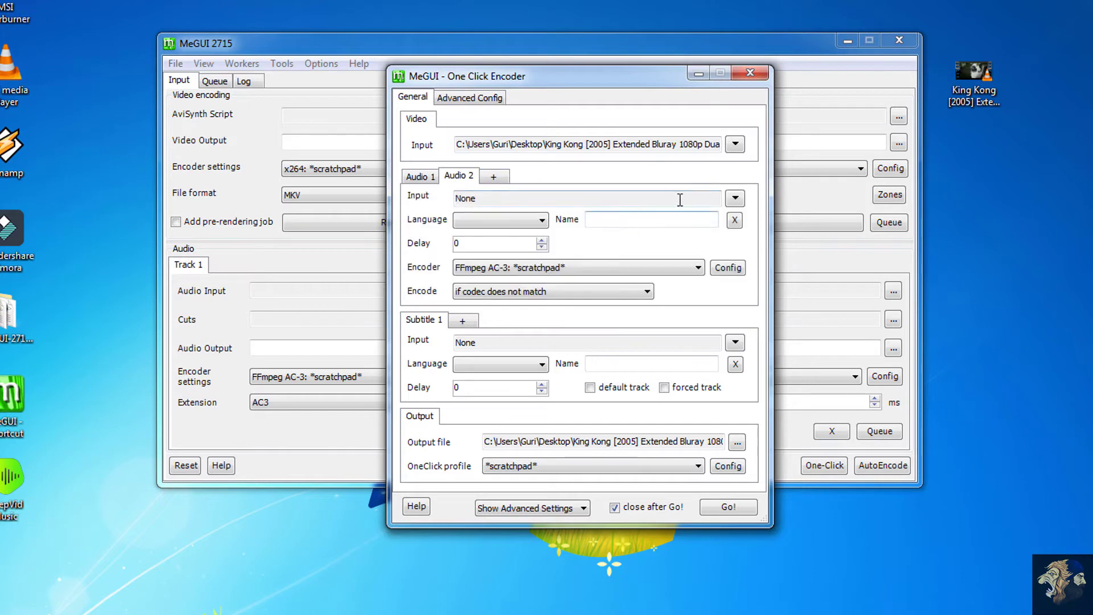
pyautogui.click(735, 198)
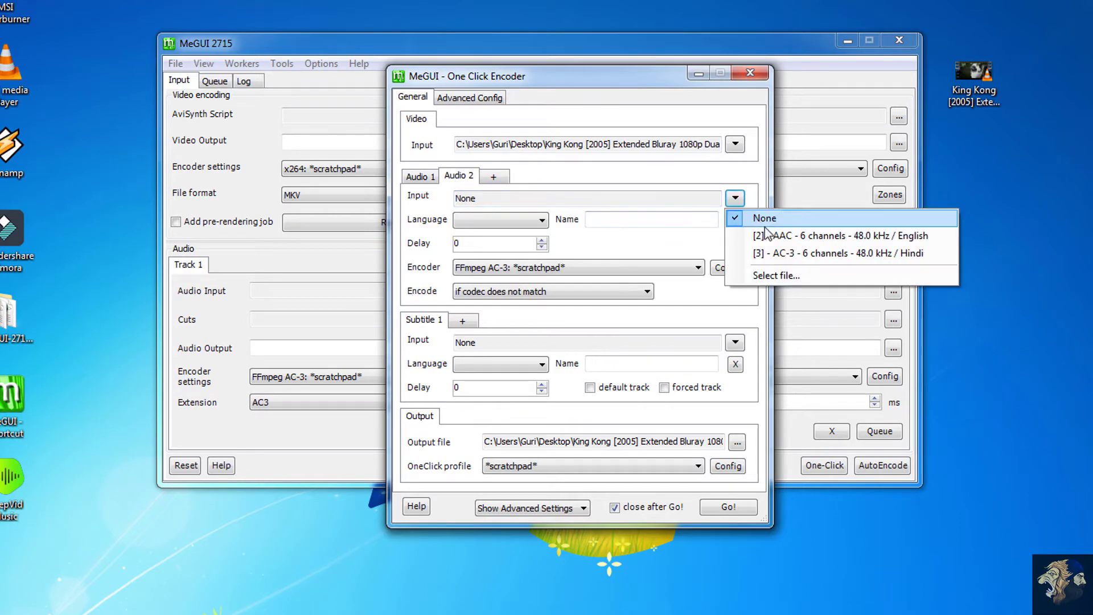
pyautogui.click(808, 235)
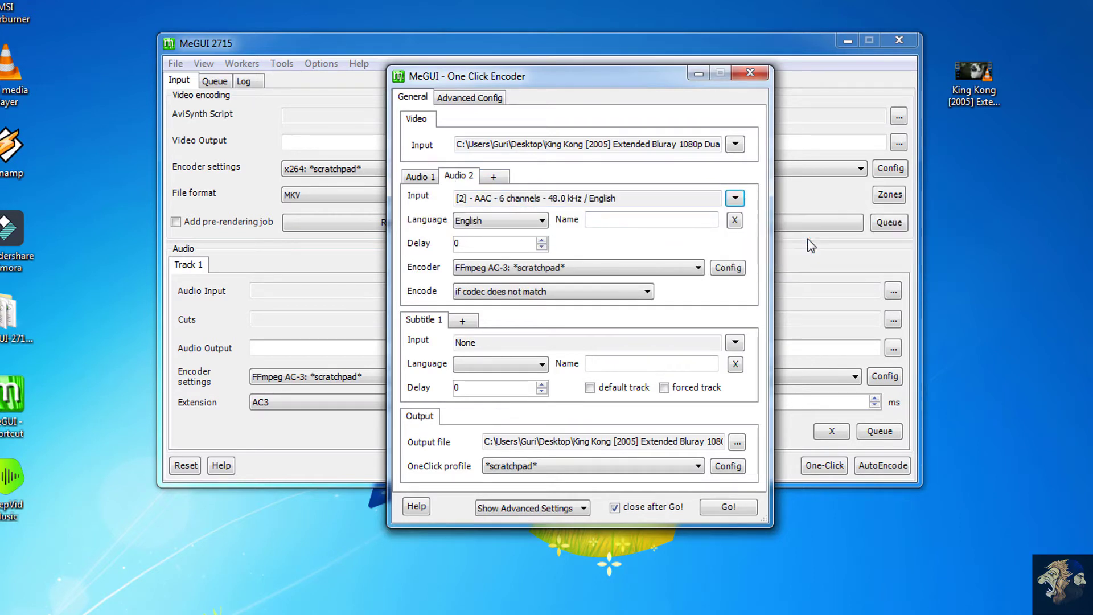
pyautogui.click(428, 177)
pyautogui.click(459, 176)
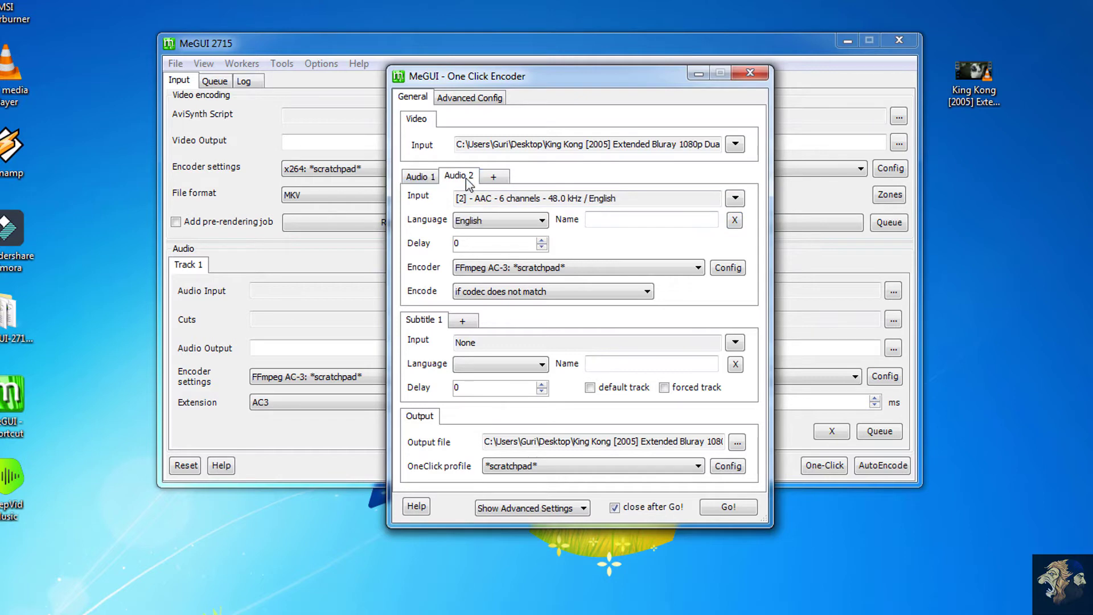
# - Configure Audio 1's FFmpeg AC-3 encoder to downmix multichannel to 5.1 at a bitrate of 448 kbps
pyautogui.click(421, 178)
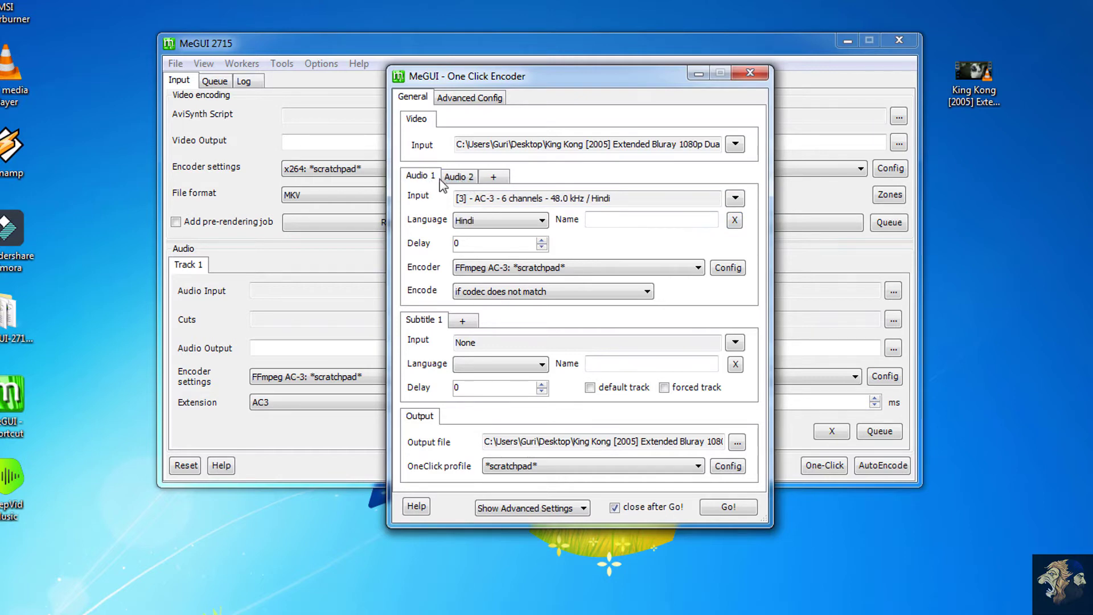
pyautogui.click(728, 268)
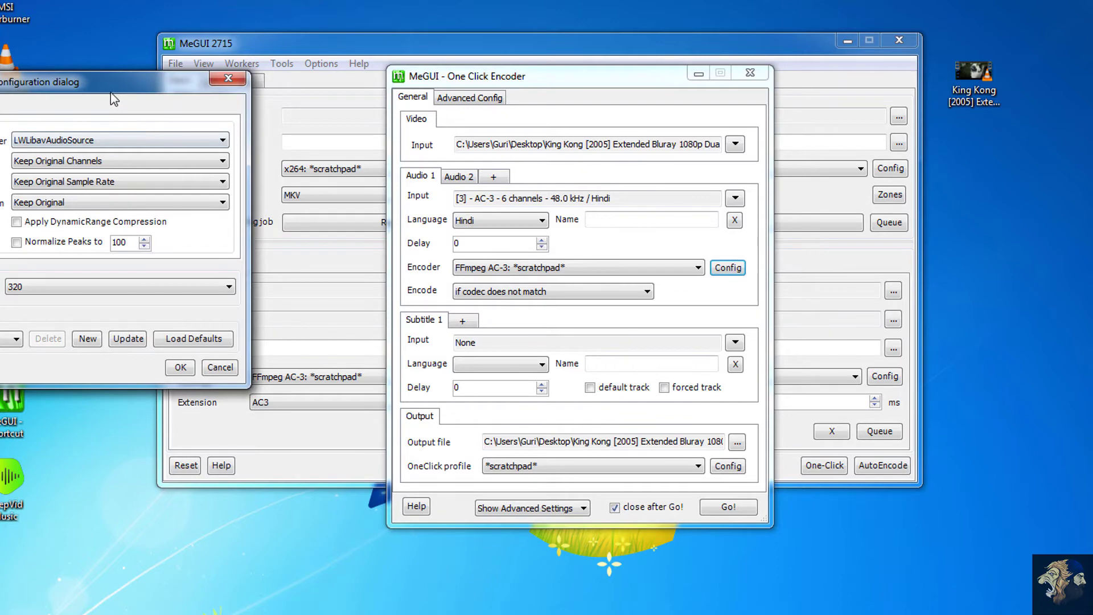
pyautogui.moveTo(114, 100); pyautogui.dragTo(224, 143)
pyautogui.click(261, 204)
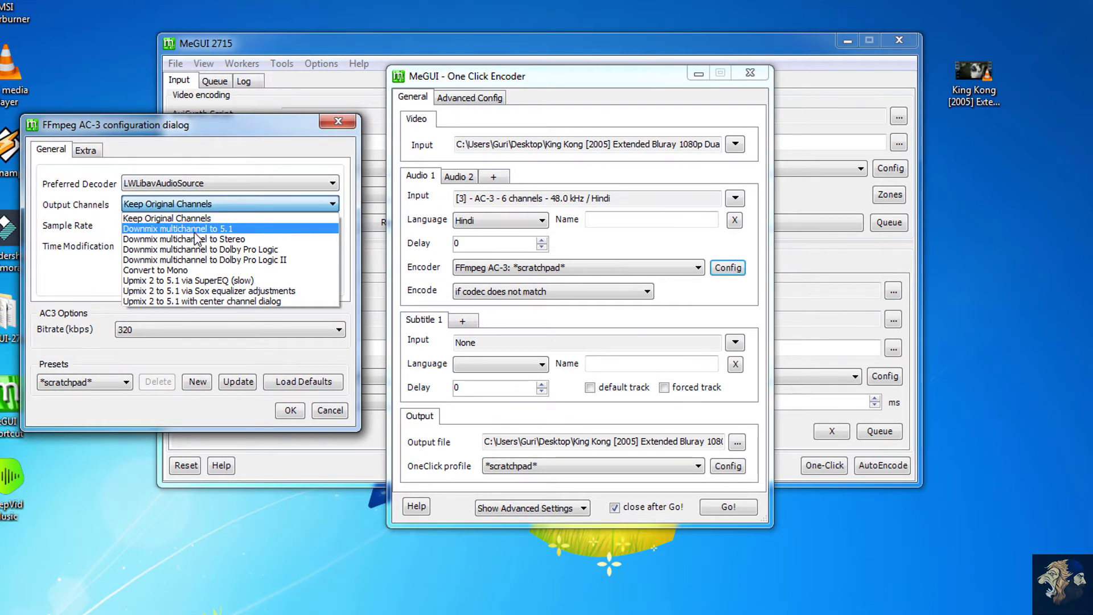
pyautogui.click(218, 229)
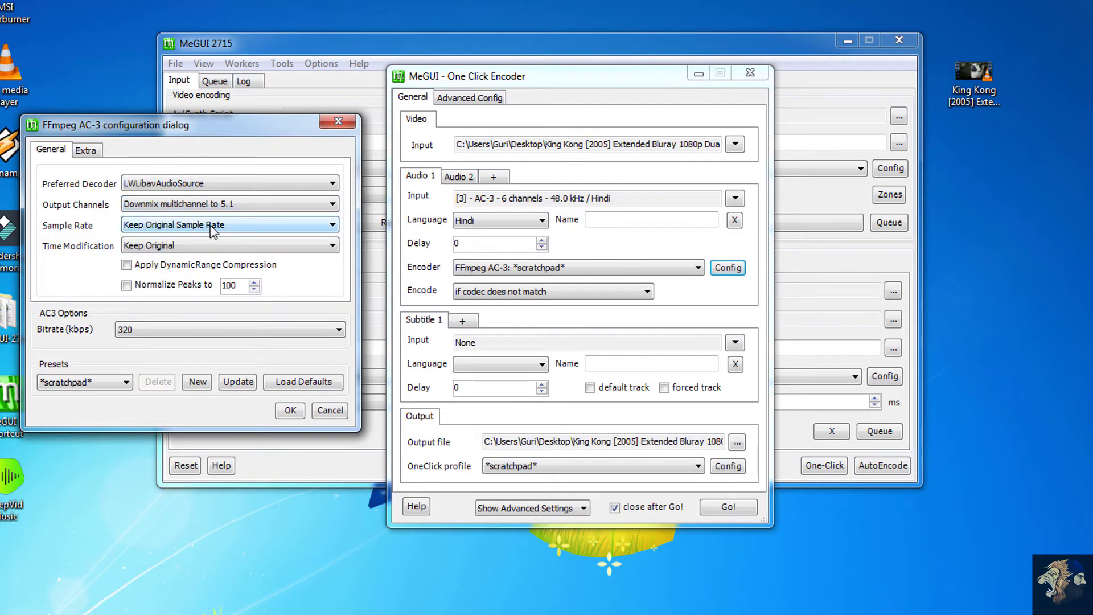
pyautogui.click(210, 241)
pyautogui.click(210, 242)
pyautogui.click(176, 330)
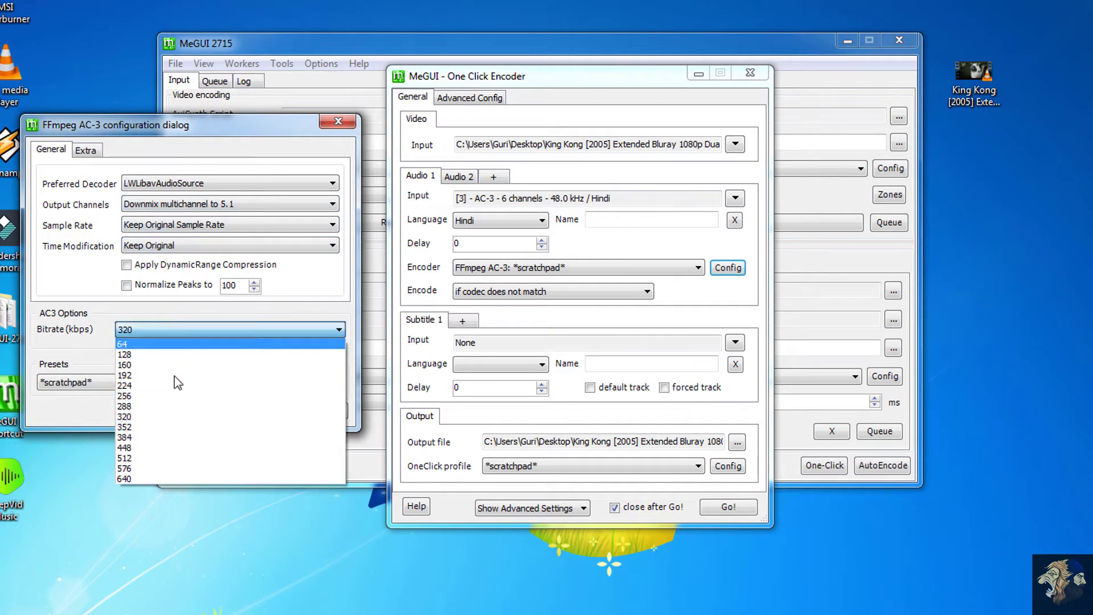
pyautogui.click(142, 448)
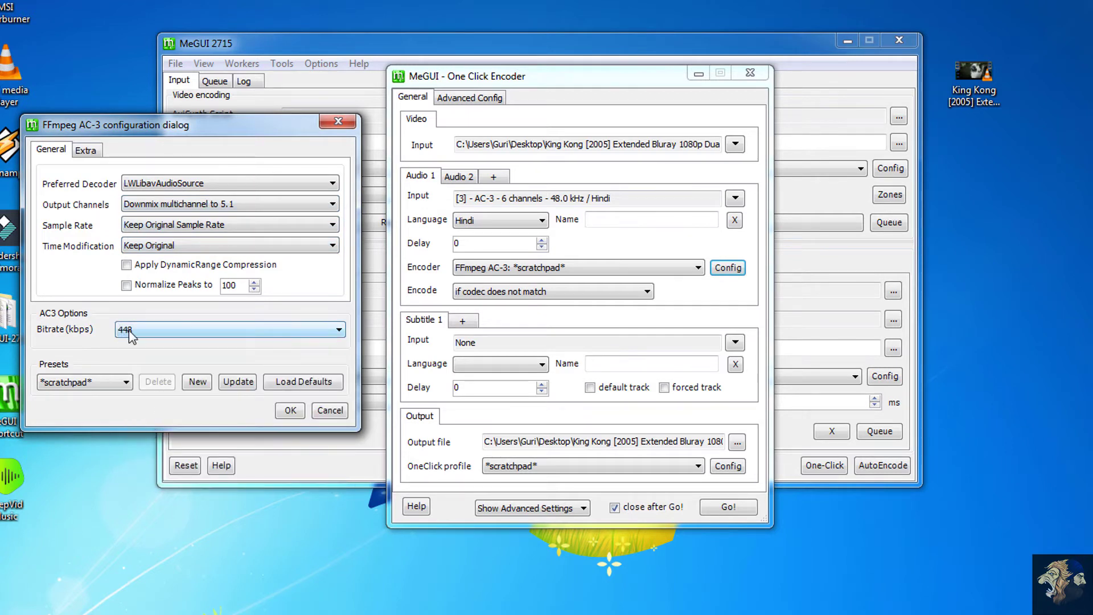
pyautogui.click(290, 411)
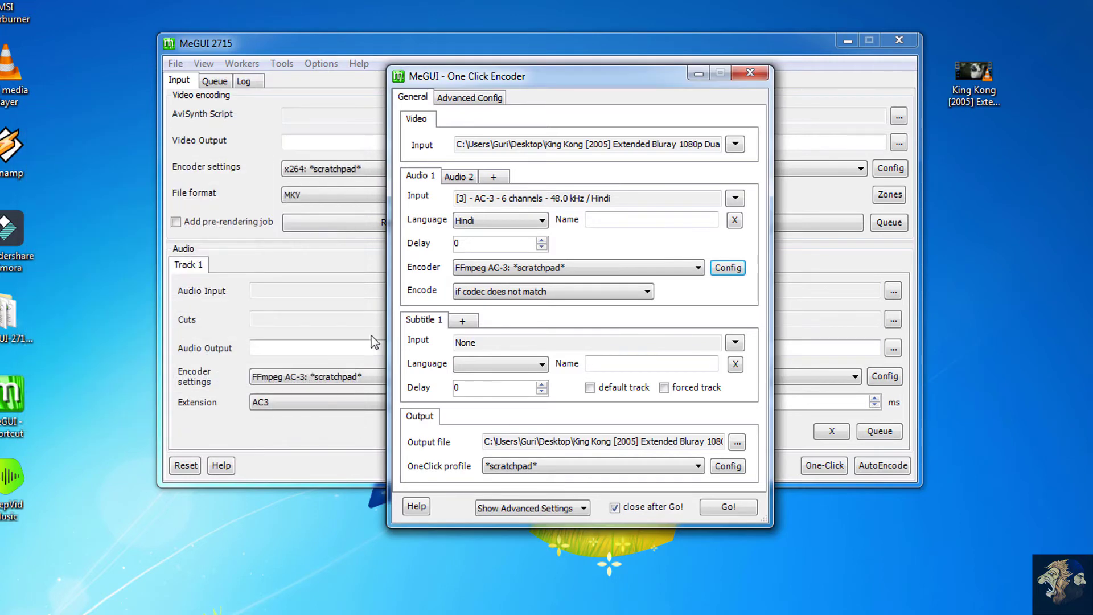
# - Check the FFmpeg AC-3 encoder configuration of Audio 2 and Audio 1, leaving both without changes
pyautogui.click(459, 179)
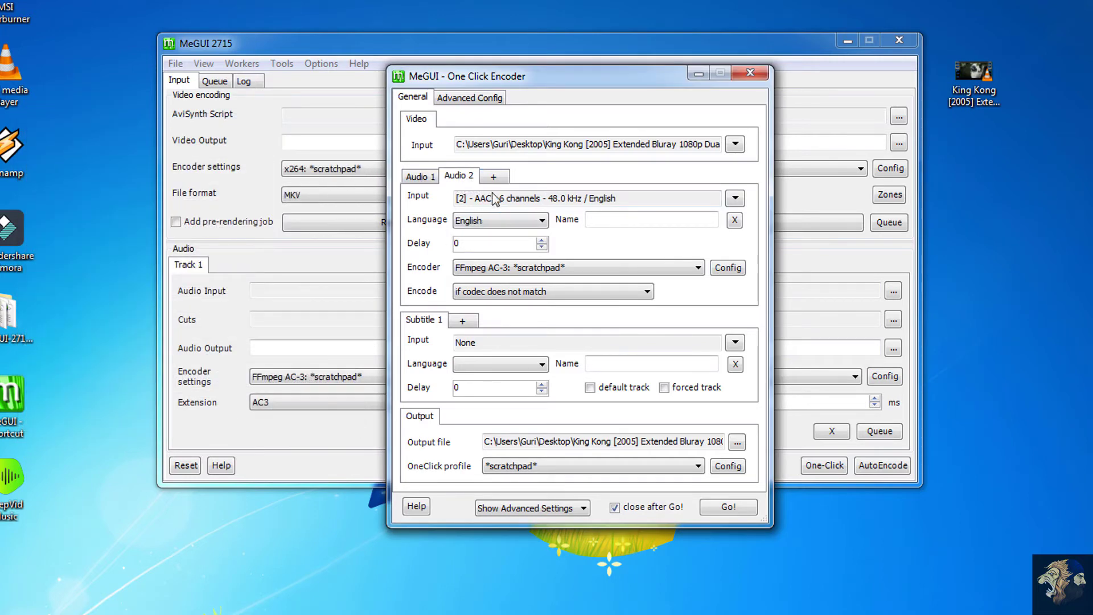
pyautogui.click(739, 273)
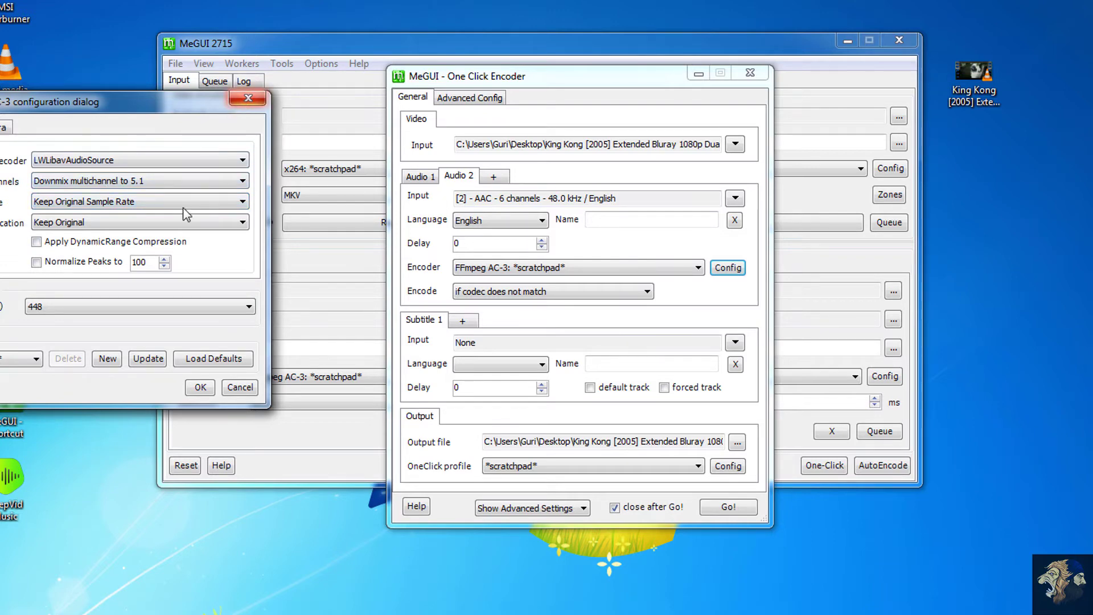
pyautogui.click(248, 98)
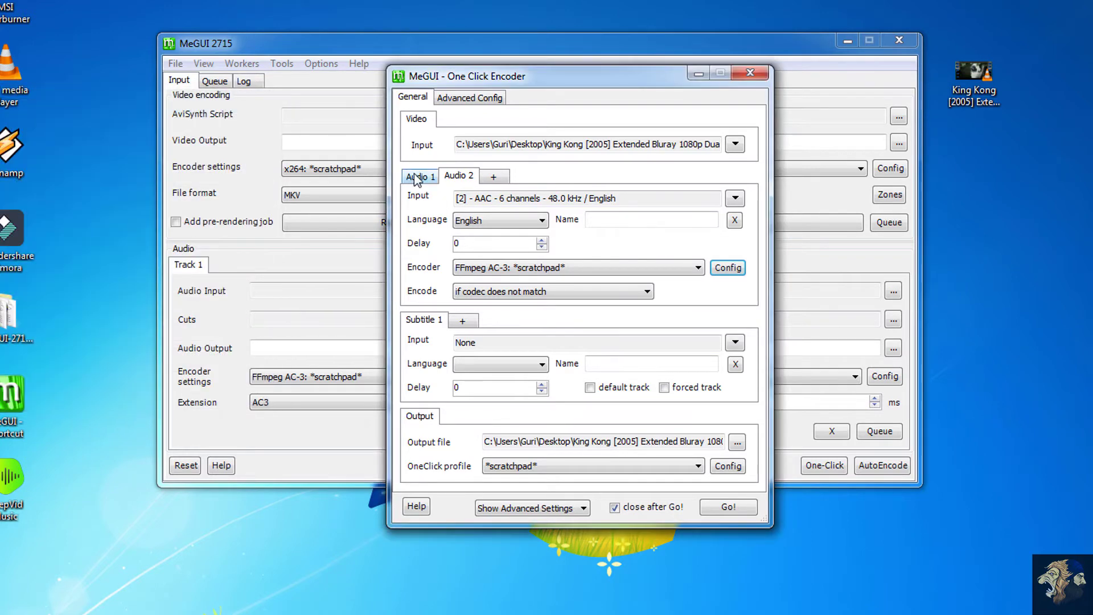
pyautogui.click(420, 177)
pyautogui.click(729, 268)
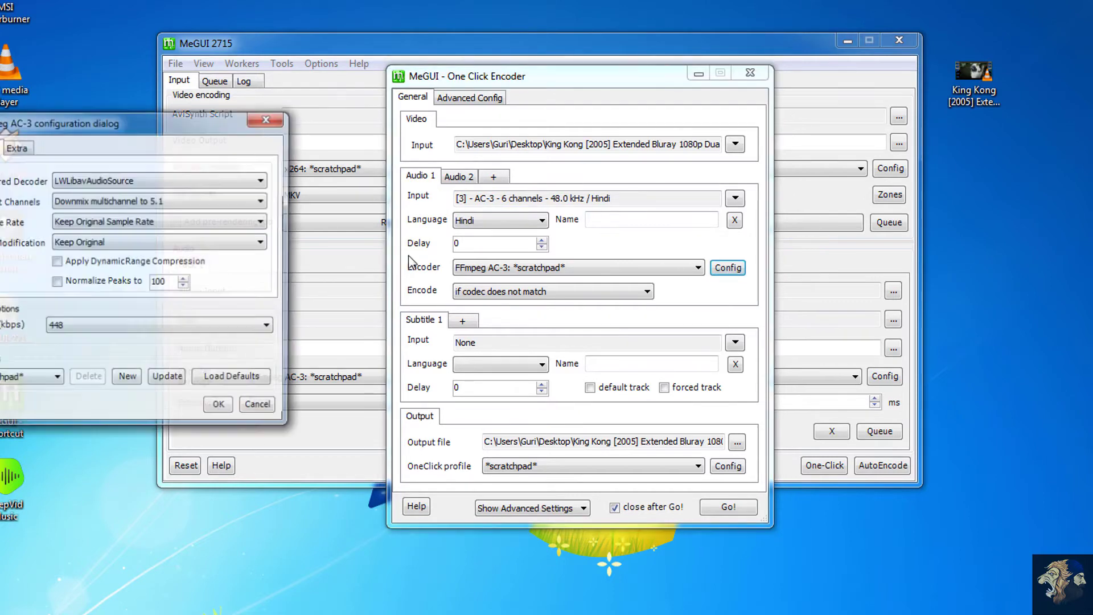
pyautogui.click(271, 119)
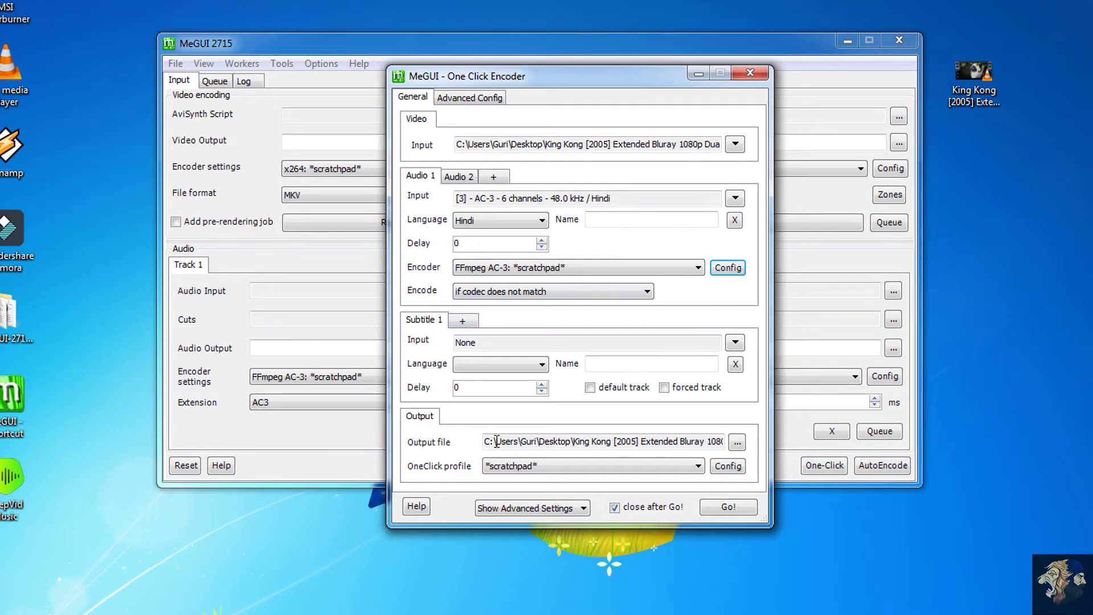
# - Set the output file to be saved on the Desktop as a Matroska file, adding "Render" to the end of its name
pyautogui.click(737, 443)
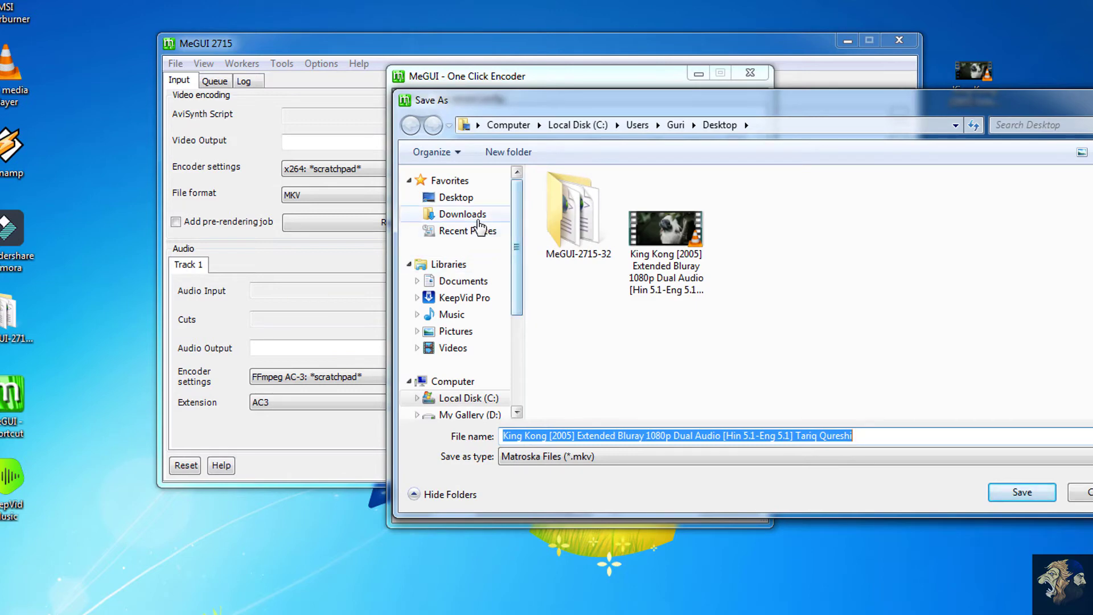
pyautogui.click(459, 200)
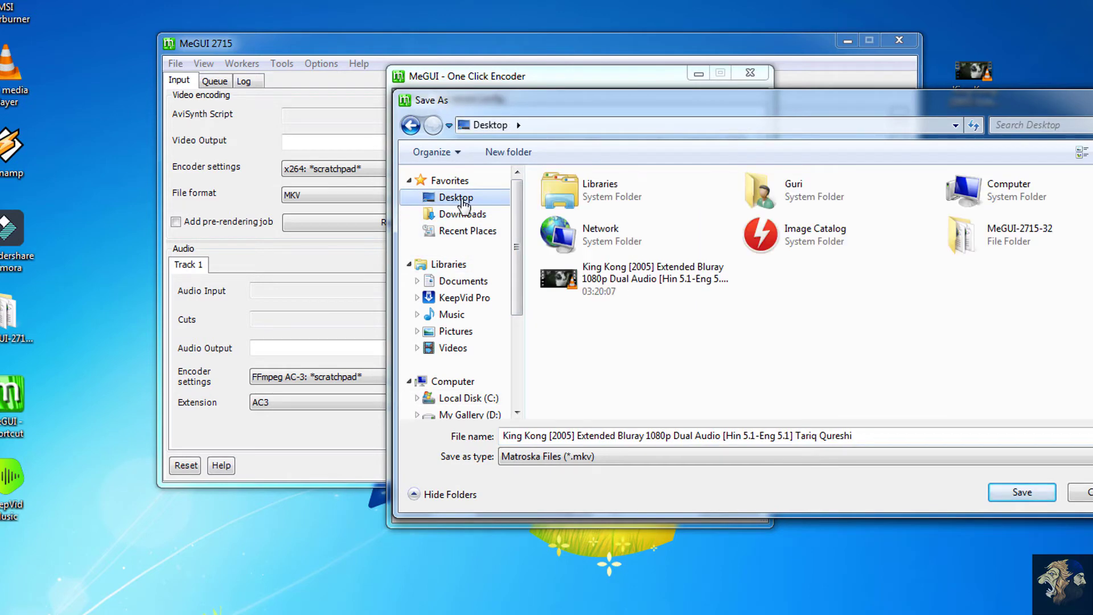
pyautogui.click(986, 500)
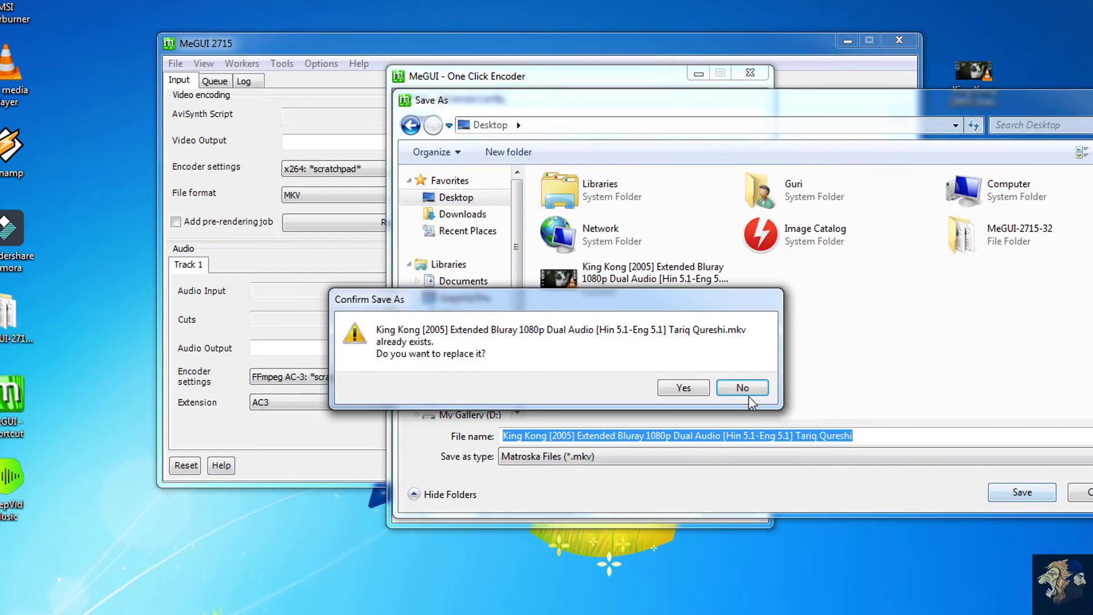
pyautogui.click(757, 396)
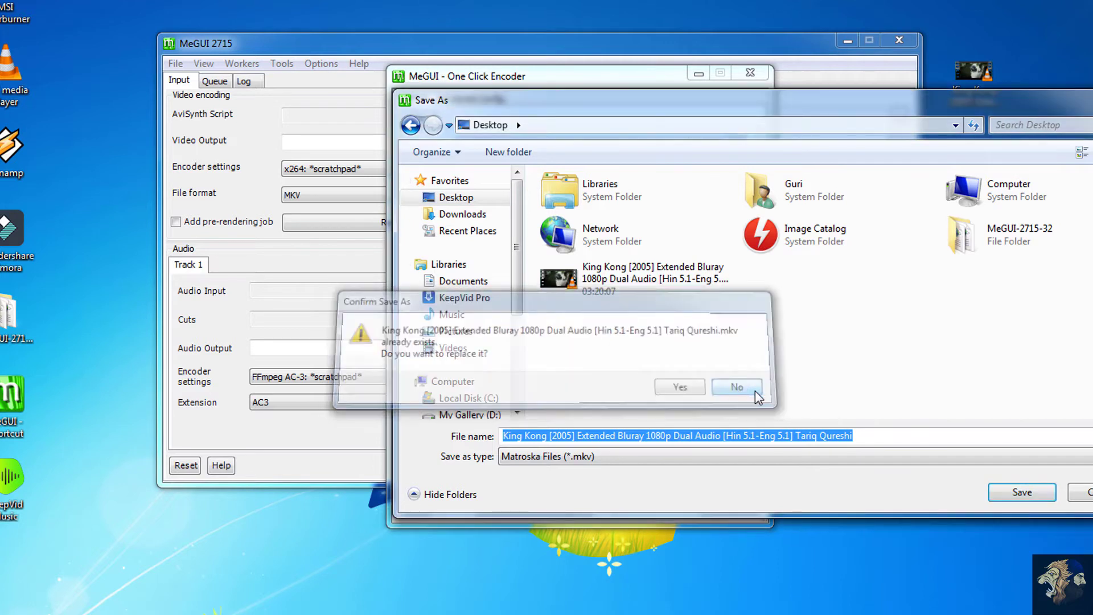
pyautogui.click(873, 437)
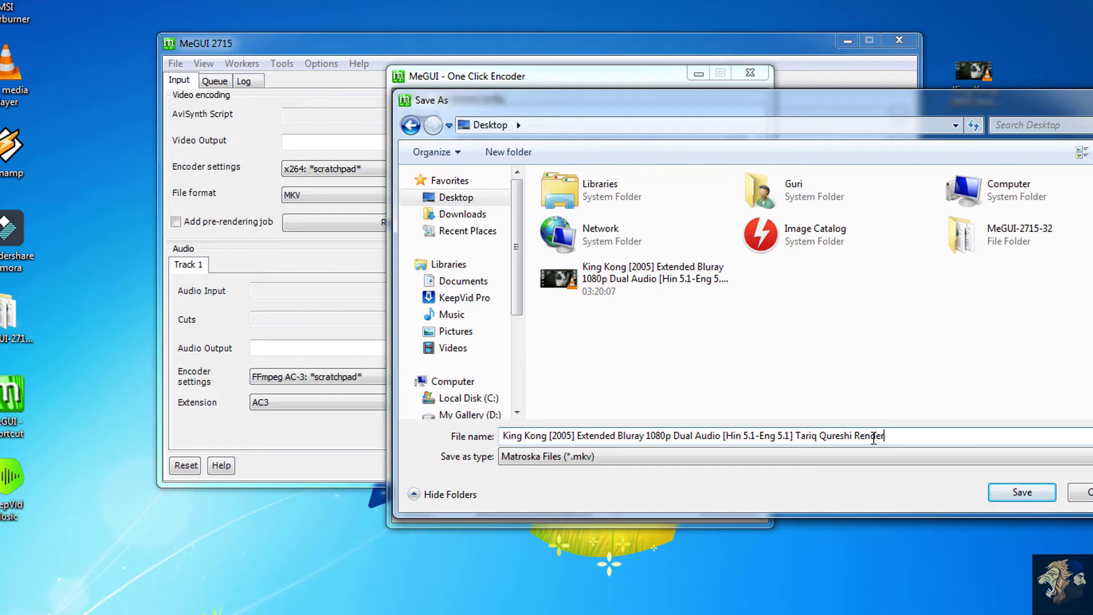
pyautogui.click(1024, 497)
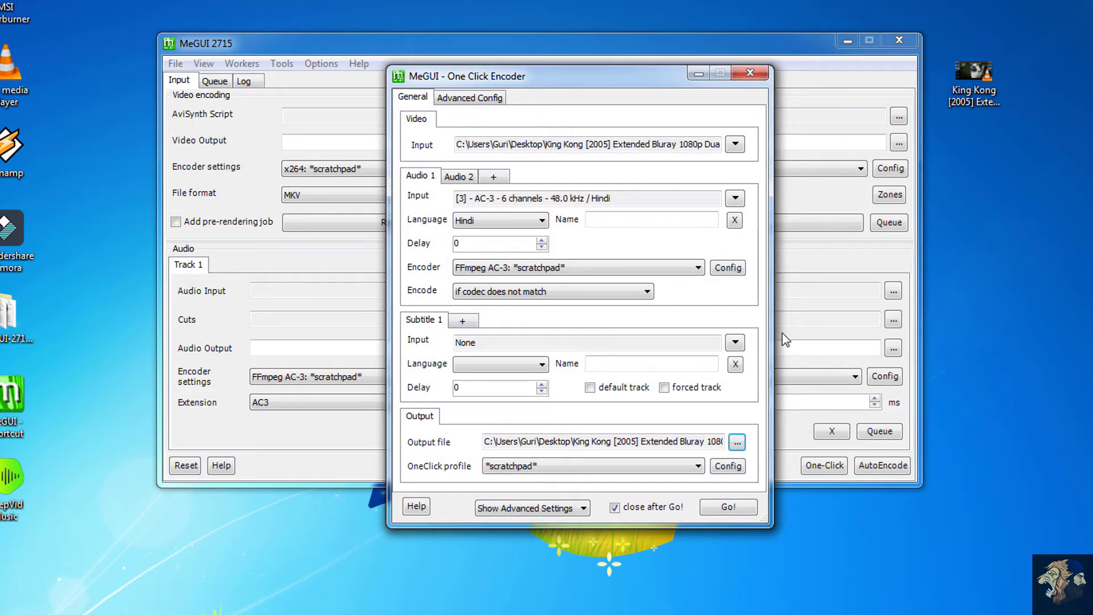
# - Review the OneClick profile's maximum output width and x264 encoder configuration, and accept both dialogs
pyautogui.click(728, 466)
pyautogui.moveTo(210, 147); pyautogui.dragTo(255, 157)
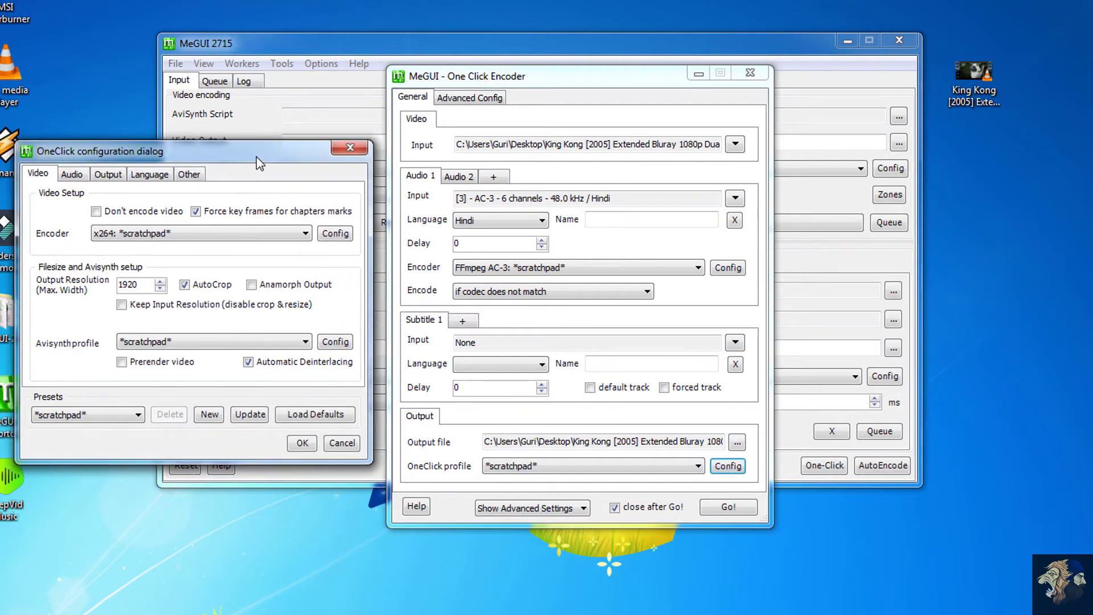
pyautogui.moveTo(146, 287); pyautogui.dragTo(104, 282)
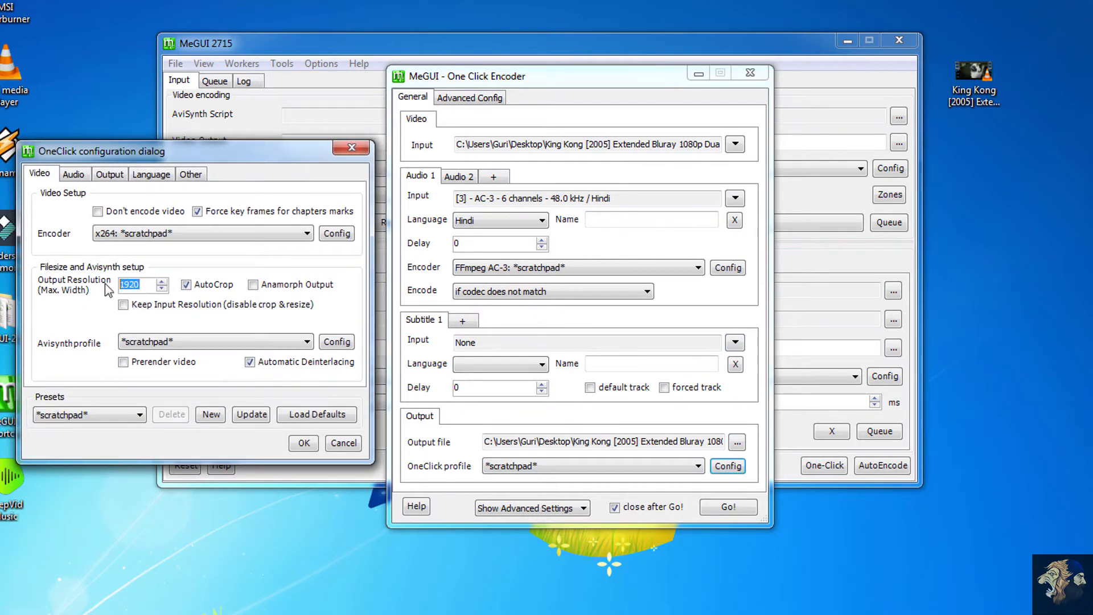
pyautogui.click(145, 286)
pyautogui.click(337, 234)
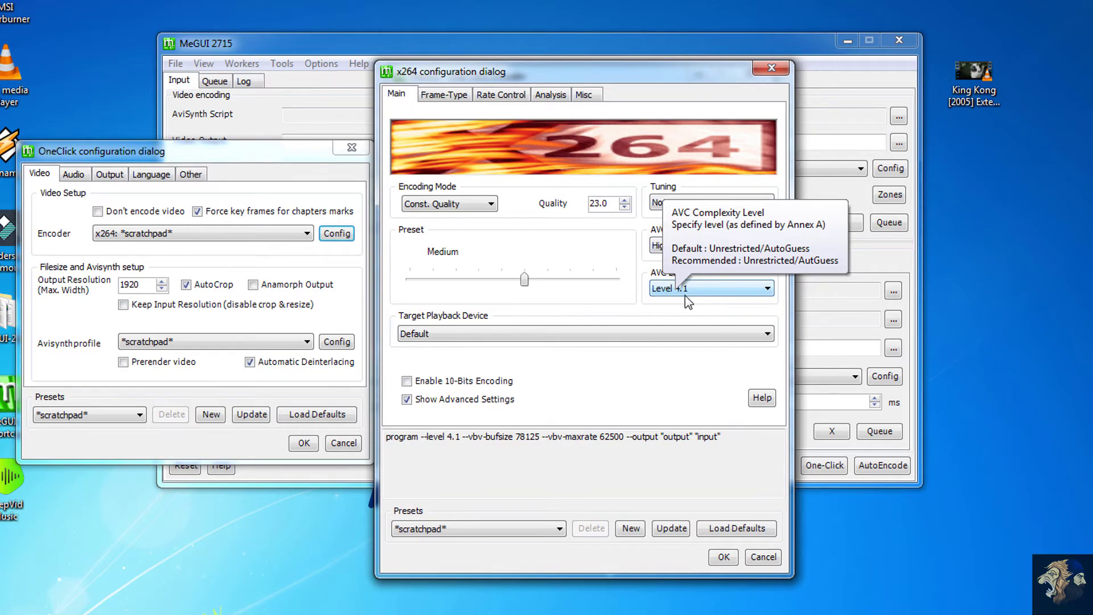
pyautogui.click(723, 557)
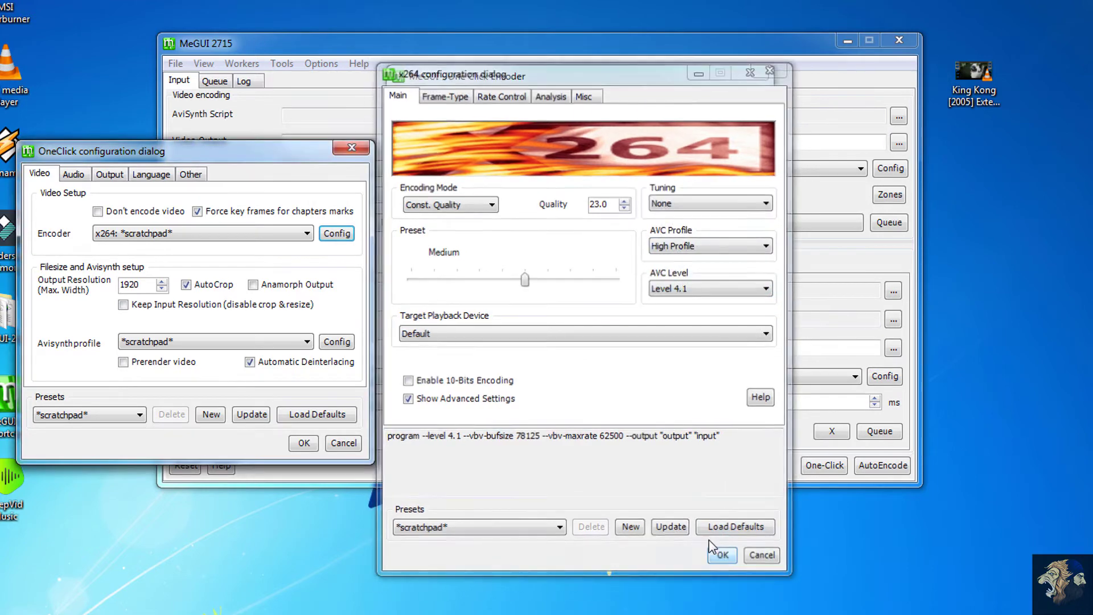
pyautogui.click(300, 442)
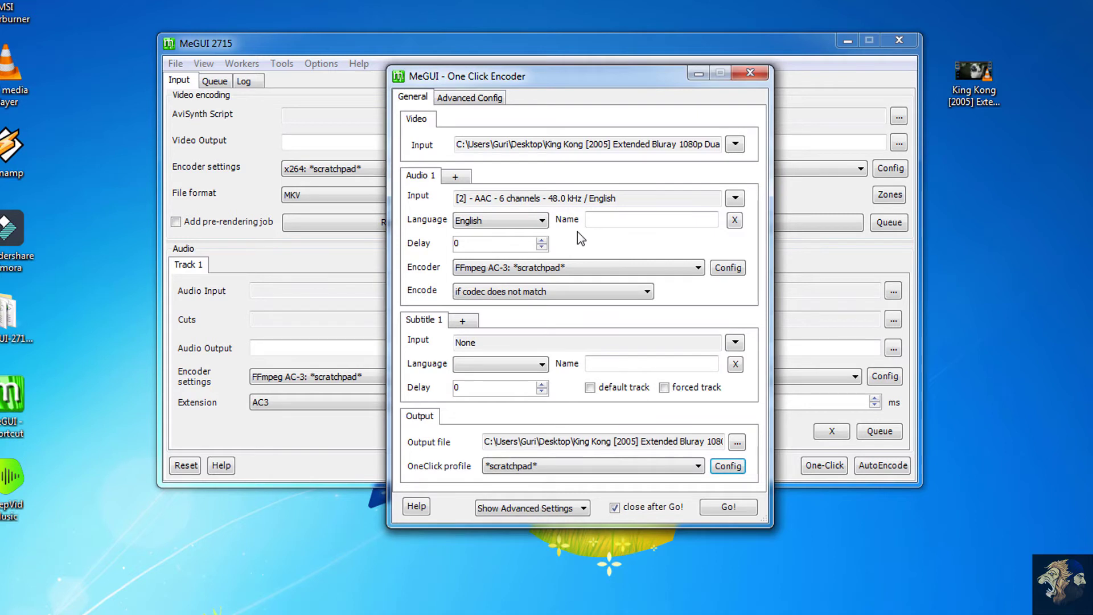
# - Set Audio 1's input back to the Hindi AC-3 stream and add Audio 2 again with the English AAC stream
pyautogui.click(735, 199)
pyautogui.click(772, 253)
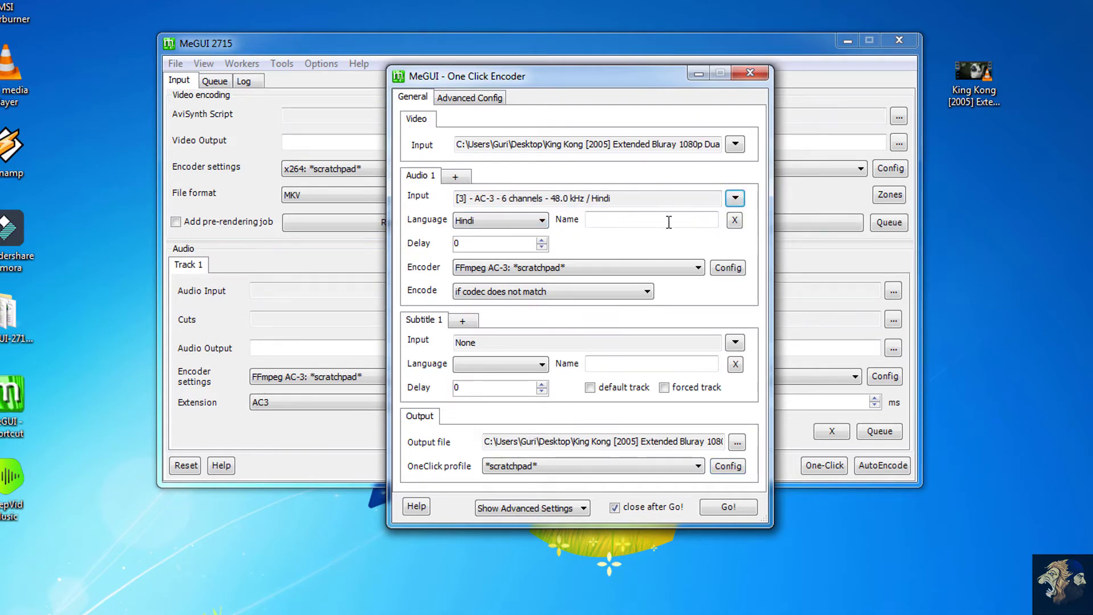
pyautogui.click(455, 176)
pyautogui.click(735, 198)
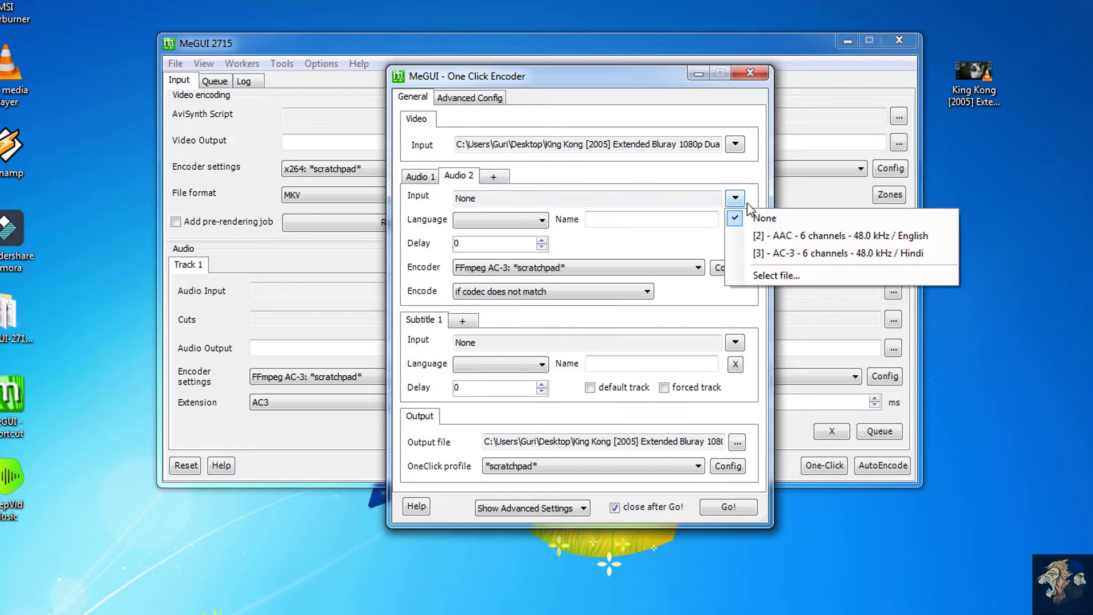
pyautogui.click(782, 235)
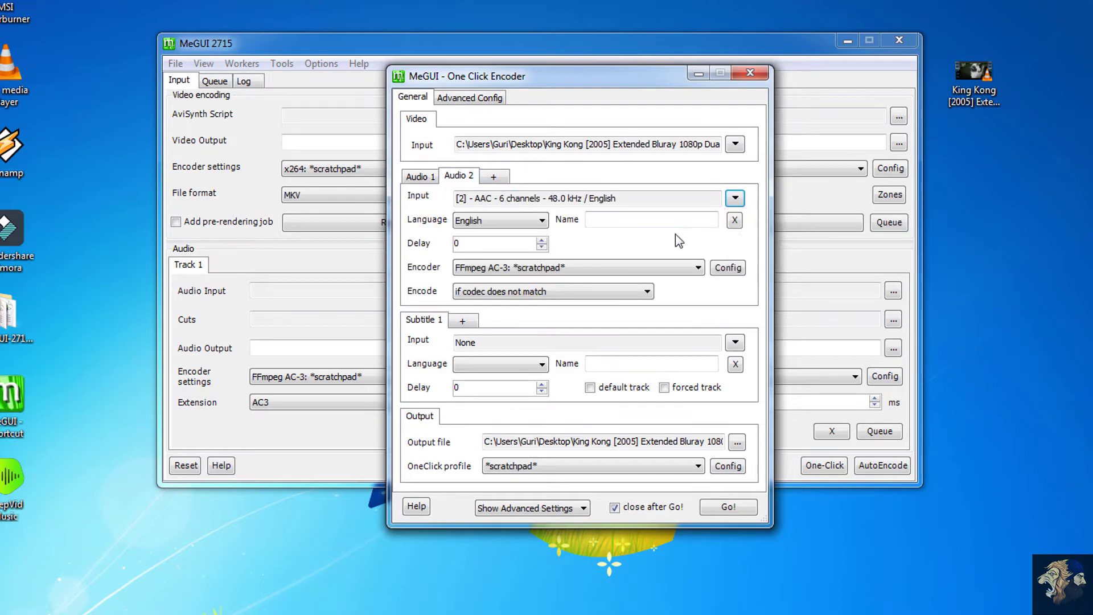
# - Check the output channels and bitrate in Audio 1's FFmpeg AC-3 encoder configuration
pyautogui.click(421, 176)
pyautogui.click(728, 267)
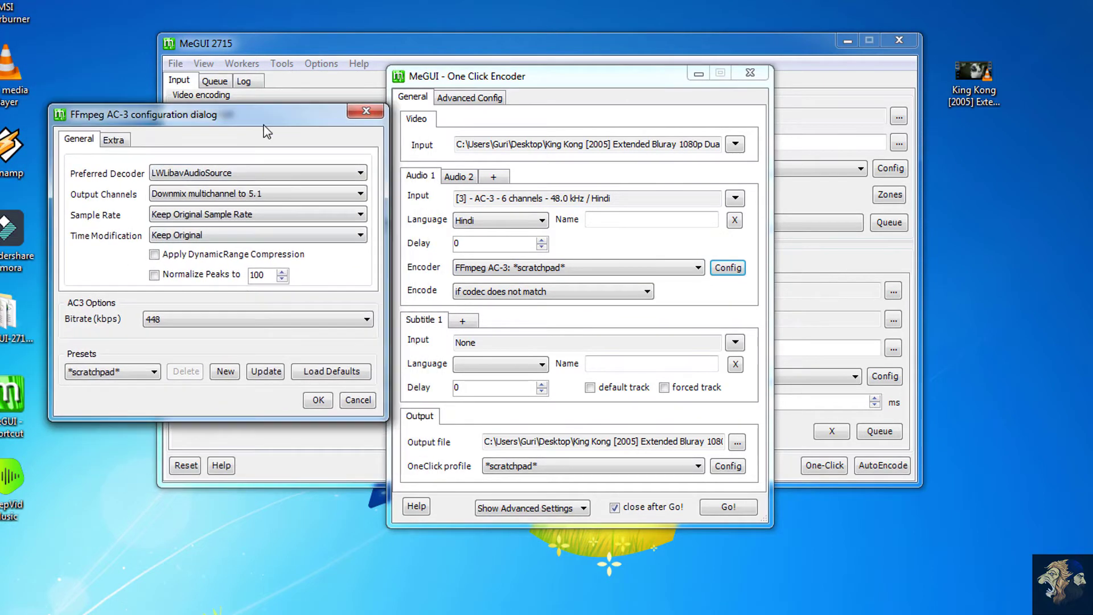
pyautogui.click(318, 400)
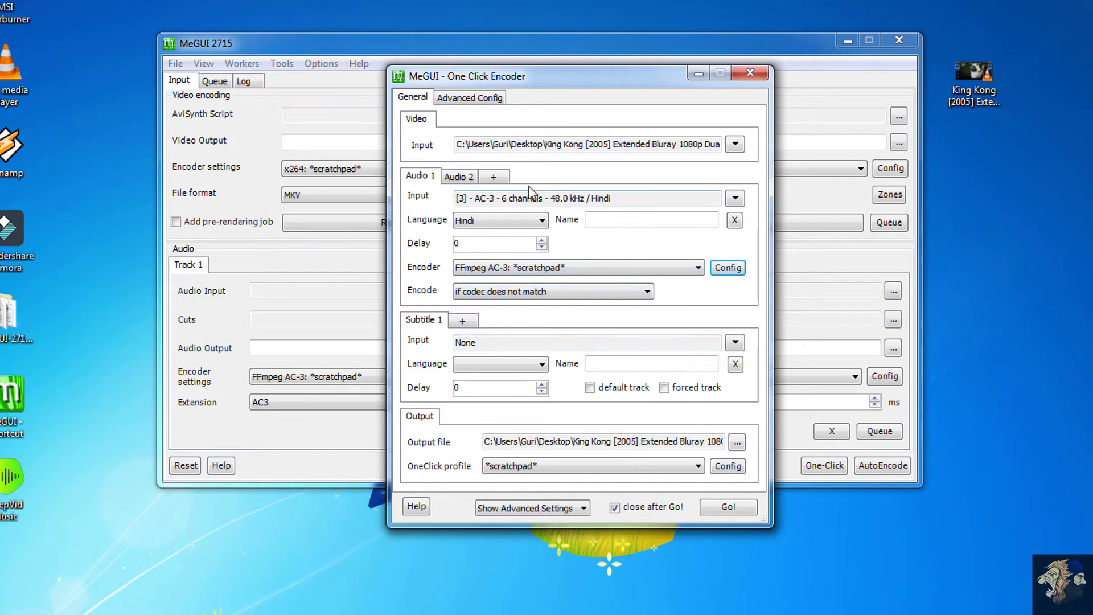
# - Look over the advanced settings and the x264 encoder configuration of the One Click job
pyautogui.click(469, 98)
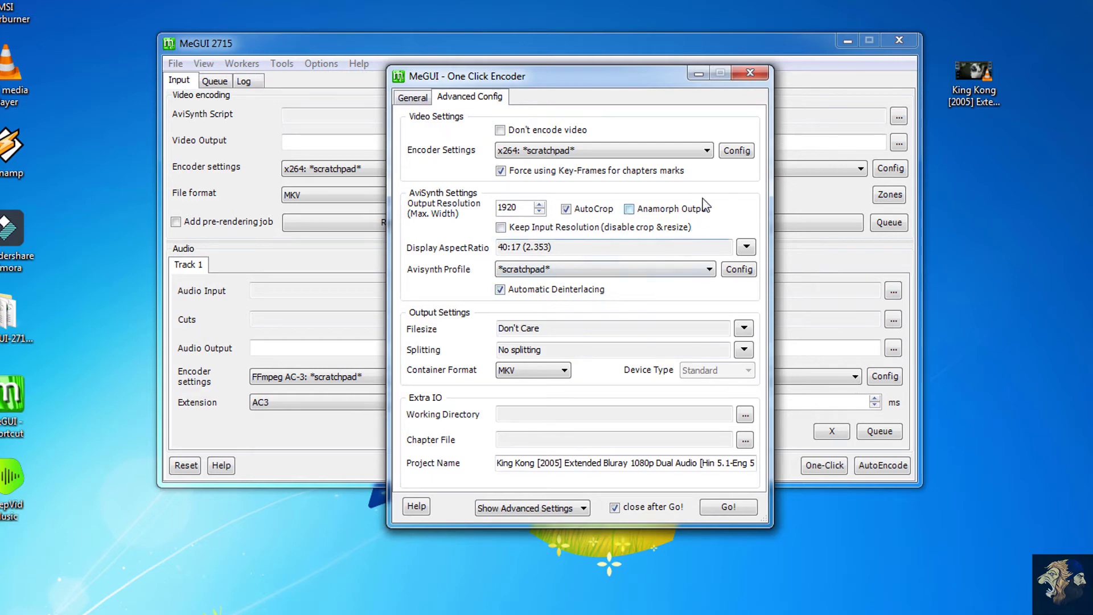
pyautogui.click(732, 160)
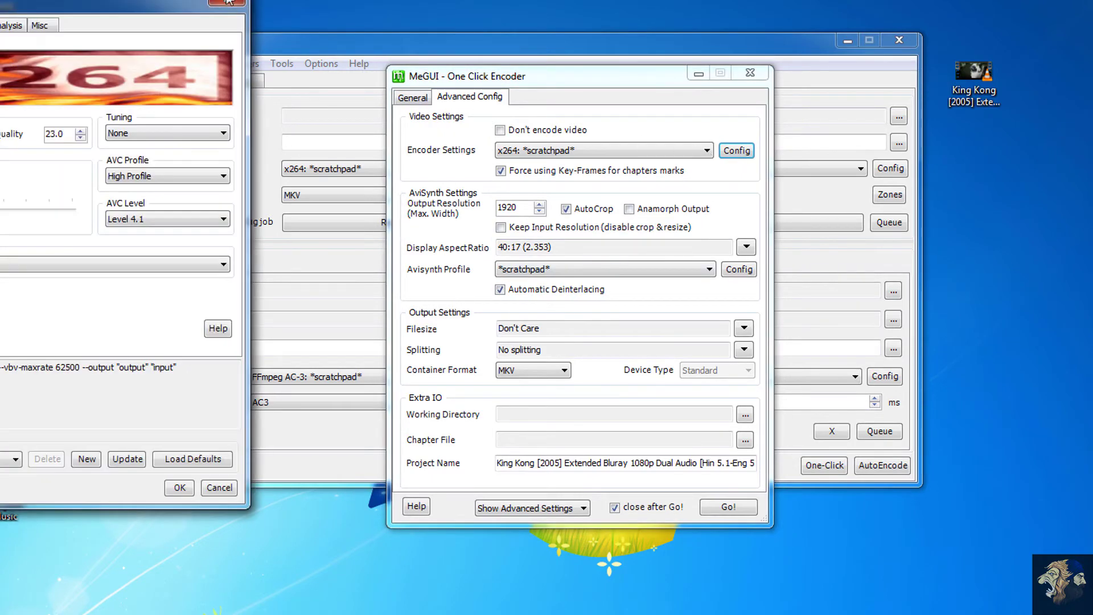
pyautogui.click(228, 2)
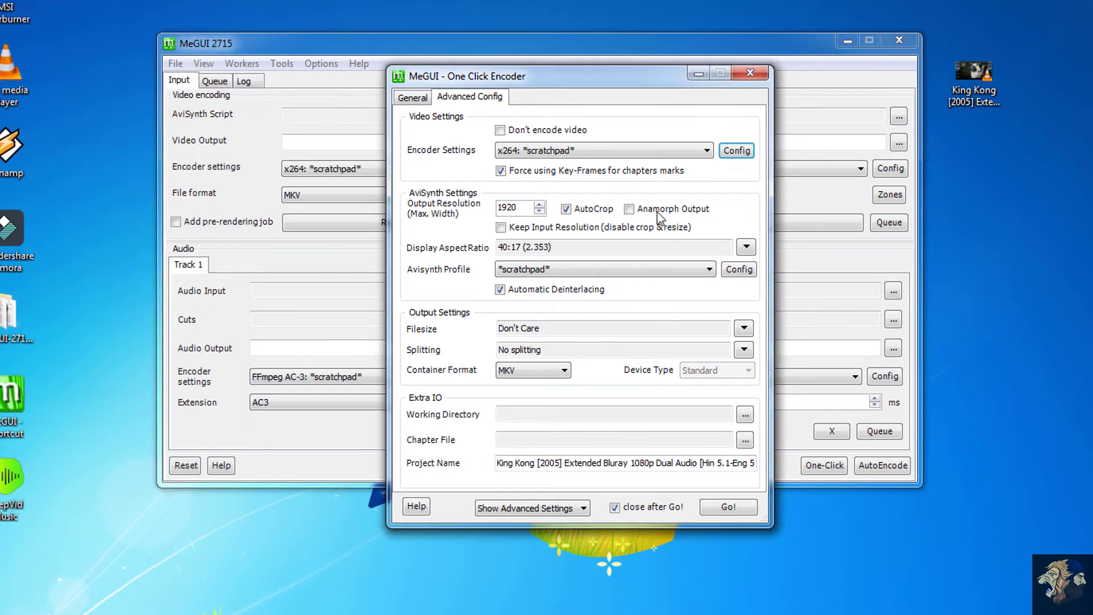
# - Set the display aspect ratio to 16:9 (1.777778) and check the AviSynth profile configuration
pyautogui.click(745, 248)
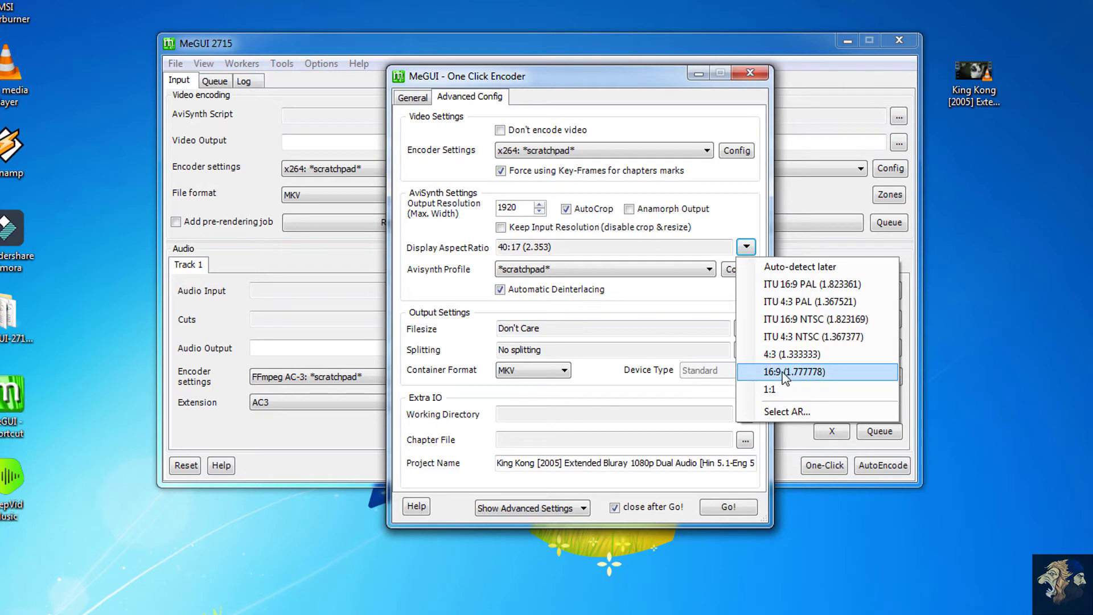
pyautogui.click(787, 371)
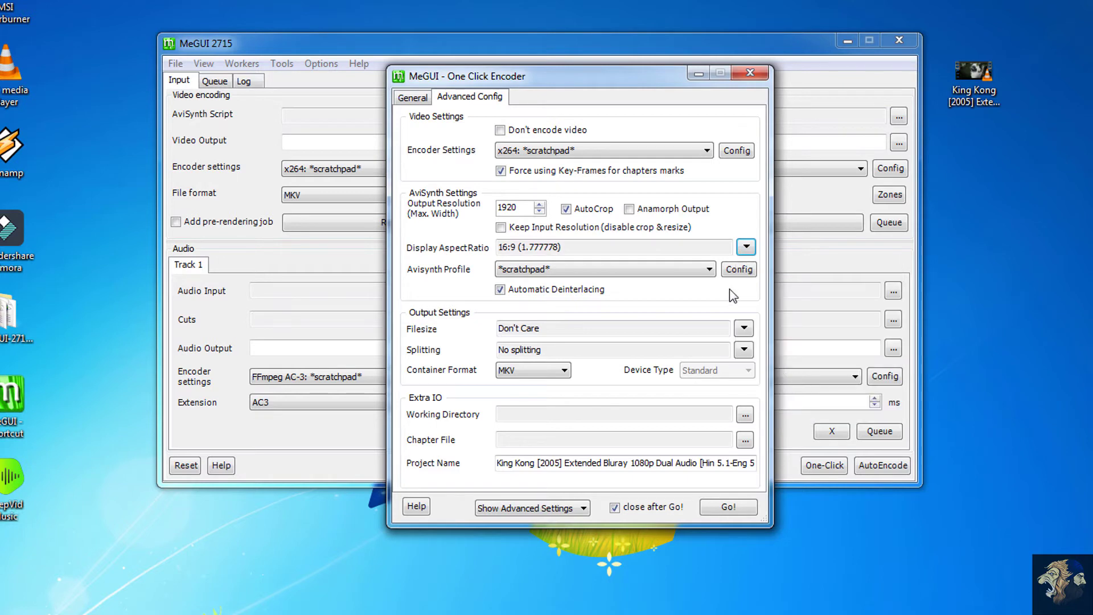
pyautogui.click(746, 247)
pyautogui.click(773, 372)
pyautogui.click(739, 270)
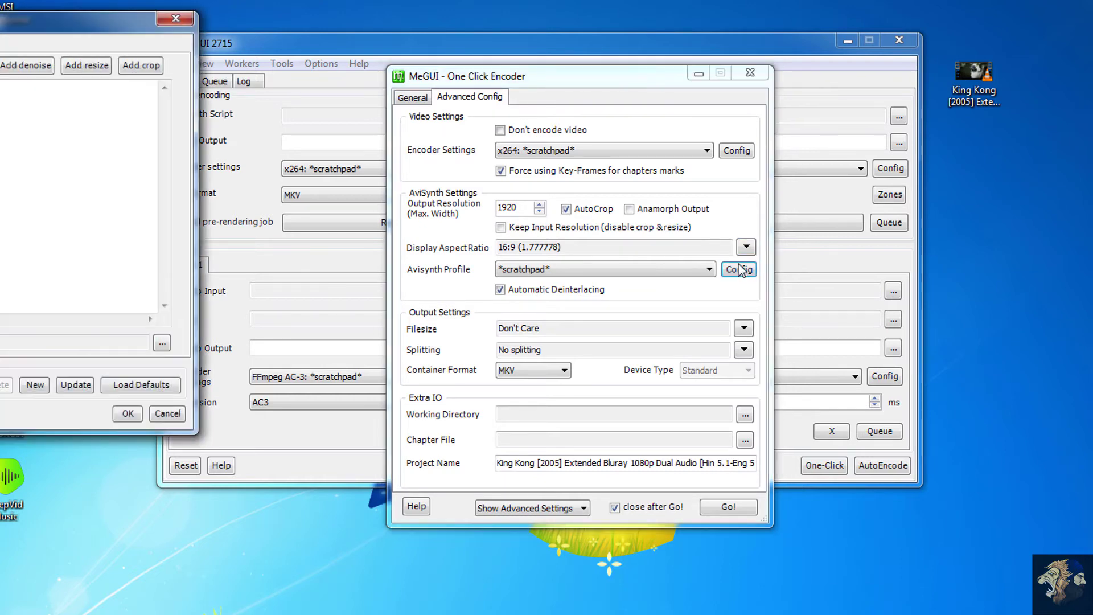
pyautogui.click(176, 18)
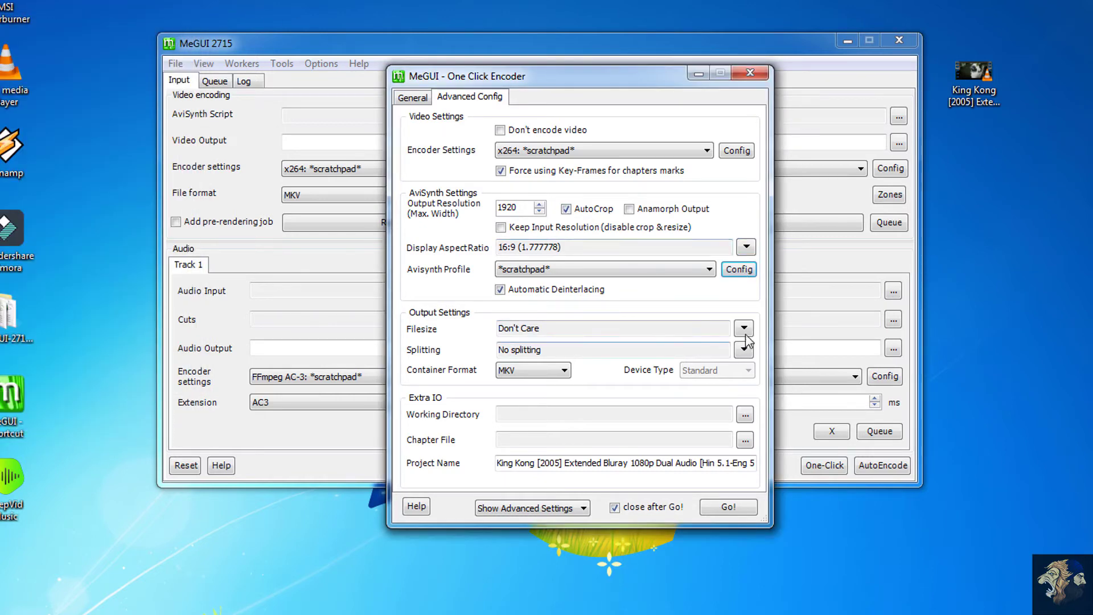
# - Set a custom output file size of 4 GB for the encode
pyautogui.click(744, 329)
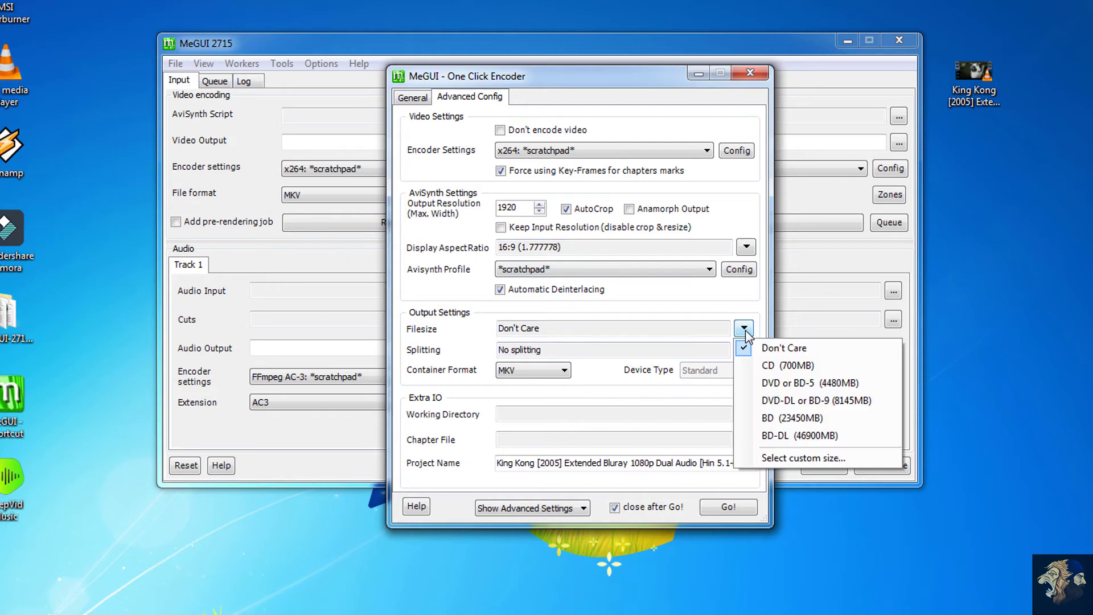
pyautogui.click(639, 328)
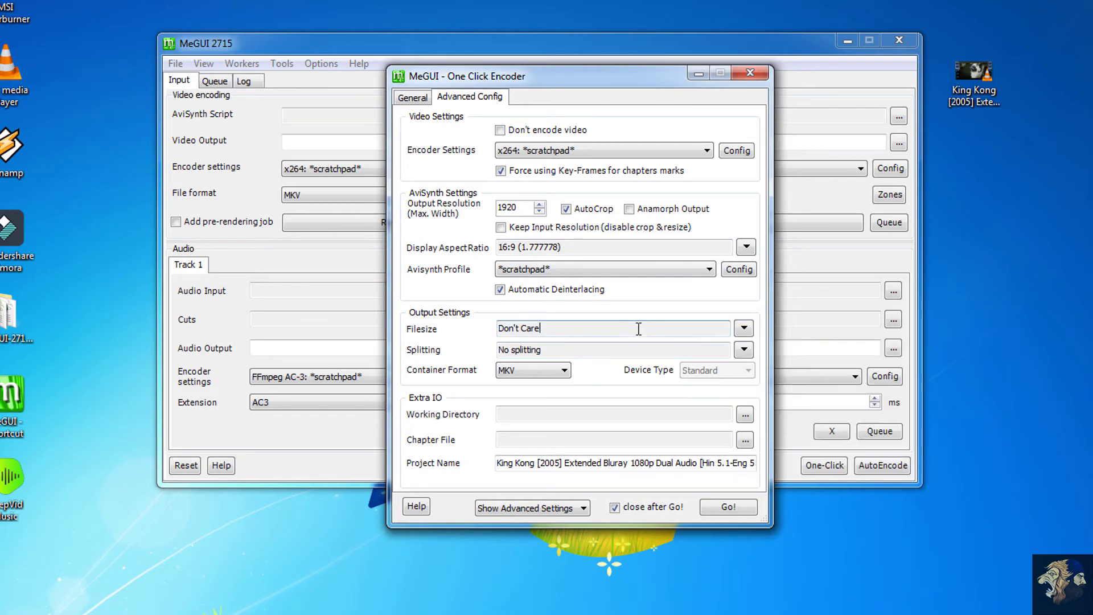
pyautogui.click(744, 328)
pyautogui.click(778, 458)
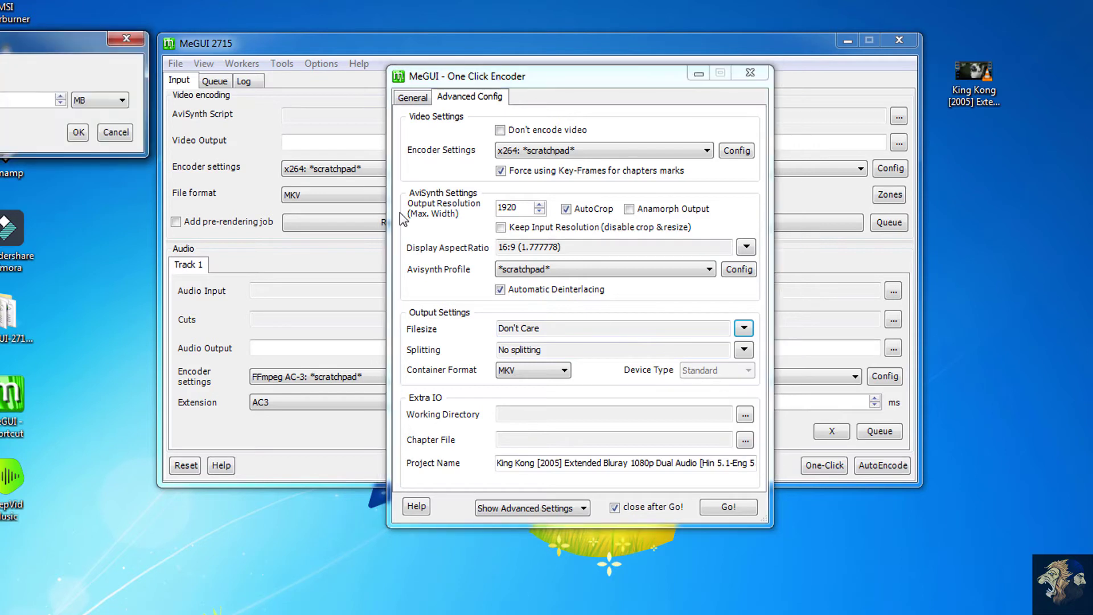
pyautogui.moveTo(83, 67); pyautogui.dragTo(384, 252)
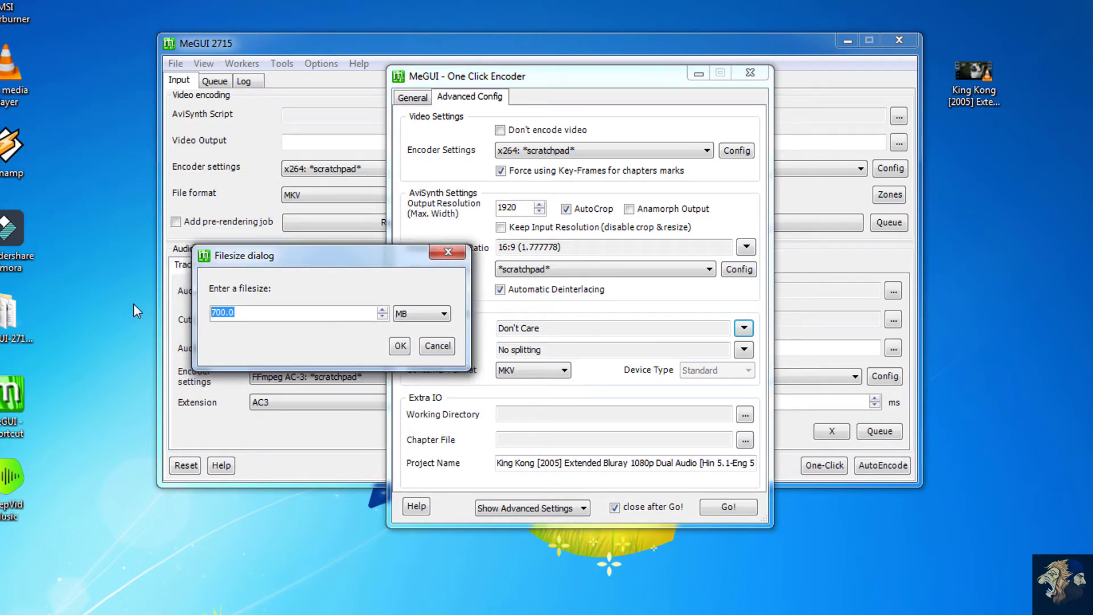
pyautogui.write('4')
pyautogui.click(433, 314)
pyautogui.click(414, 359)
pyautogui.click(401, 346)
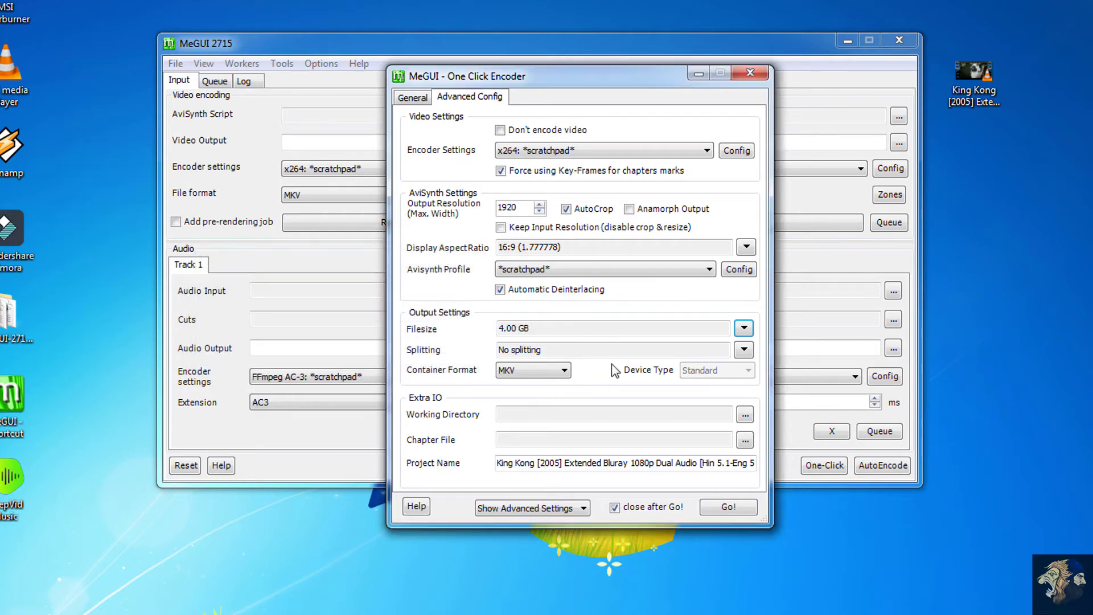
# - Start the One Click encode and set the running job's priority to NORMAL
pyautogui.click(720, 506)
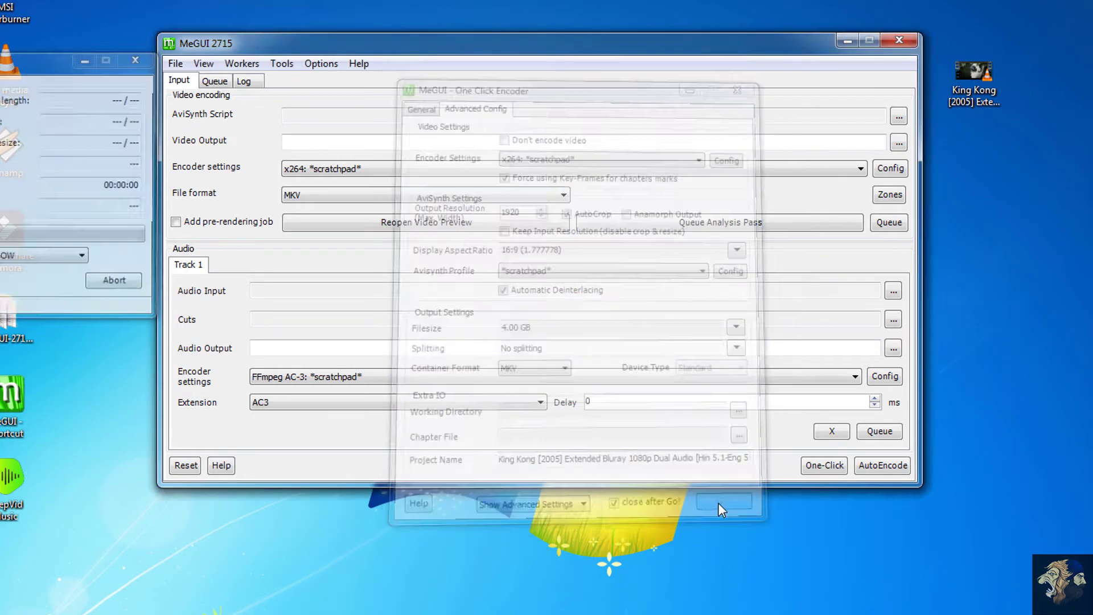
pyautogui.moveTo(275, 134); pyautogui.dragTo(558, 122)
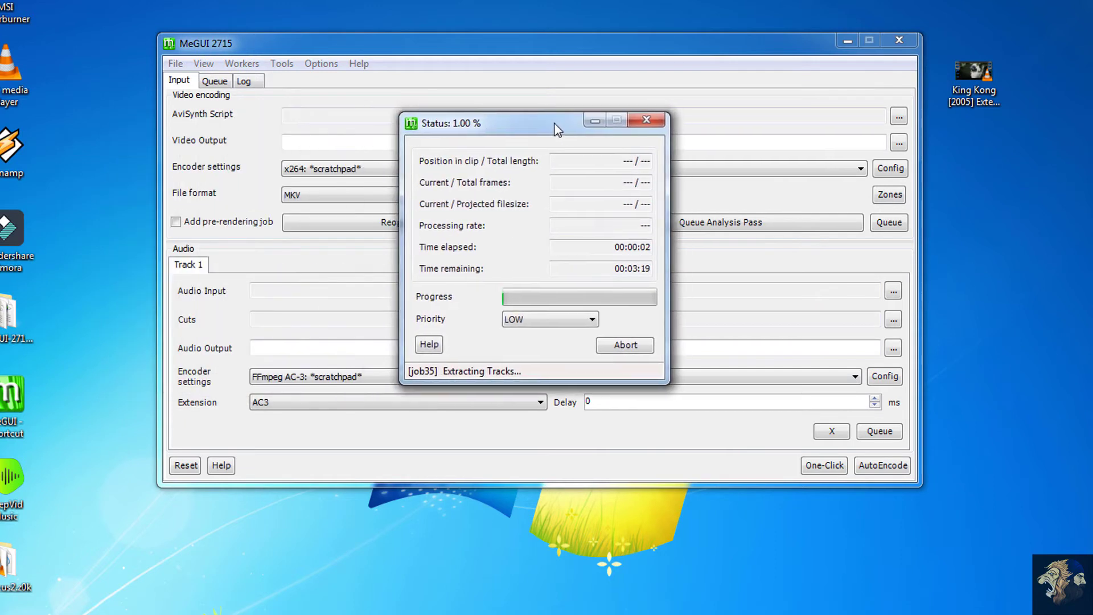
pyautogui.click(581, 318)
pyautogui.click(563, 352)
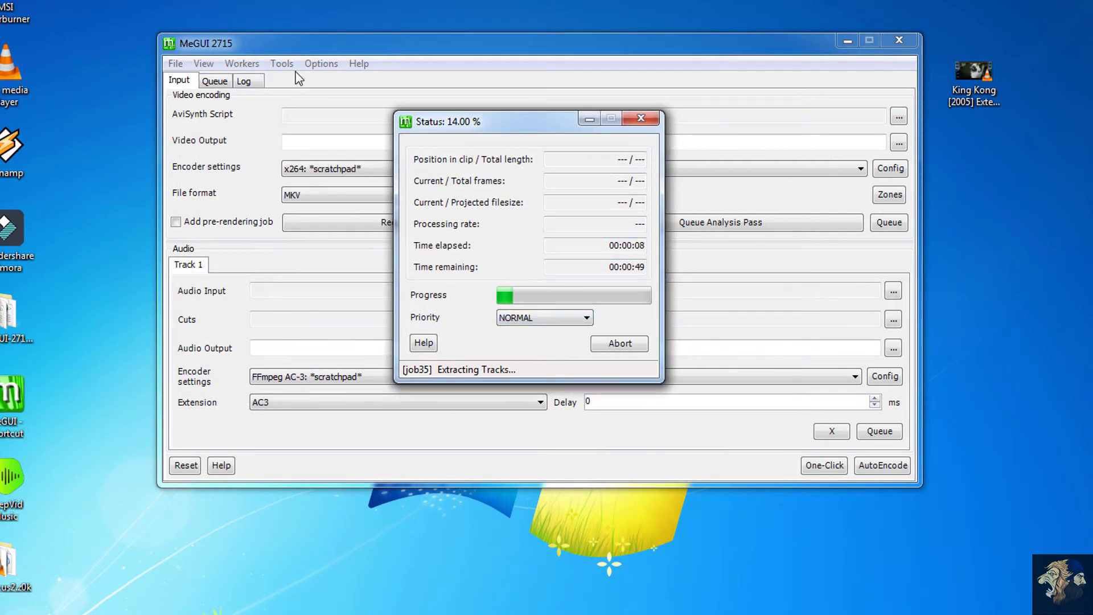
# - Examine the log and the King Kong jobs at the end of the encoding queue
pyautogui.click(222, 82)
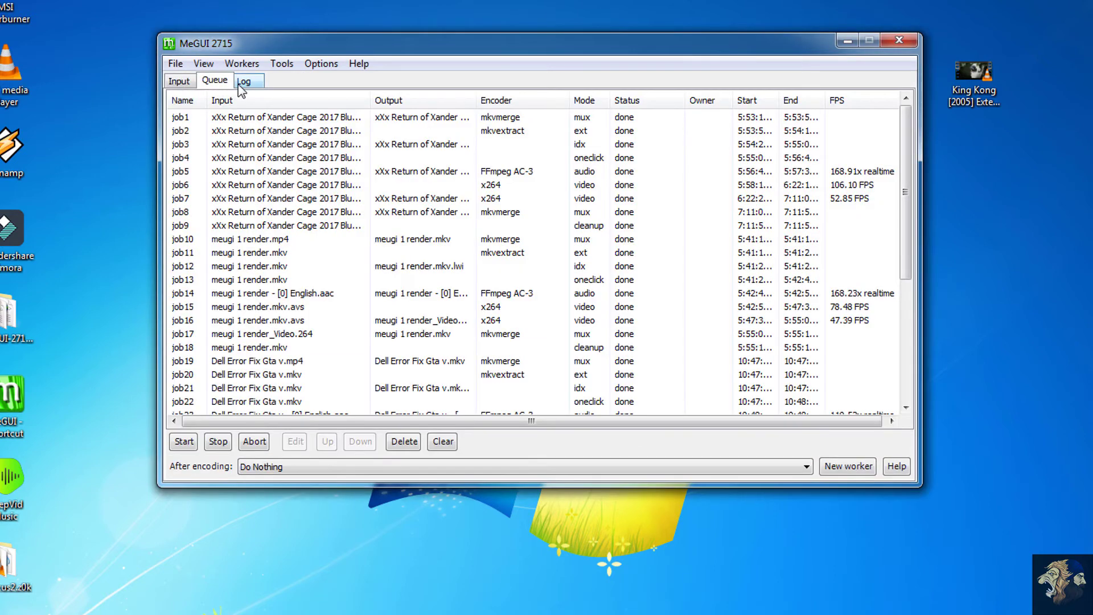
pyautogui.click(243, 82)
pyautogui.click(214, 81)
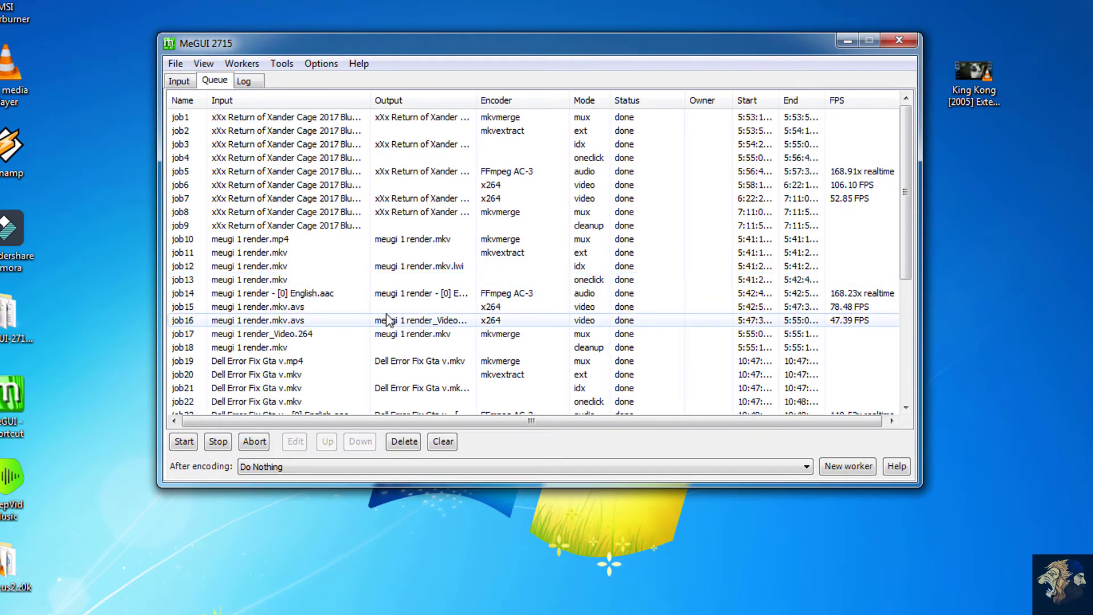
pyautogui.moveTo(906, 192); pyautogui.dragTo(931, 360)
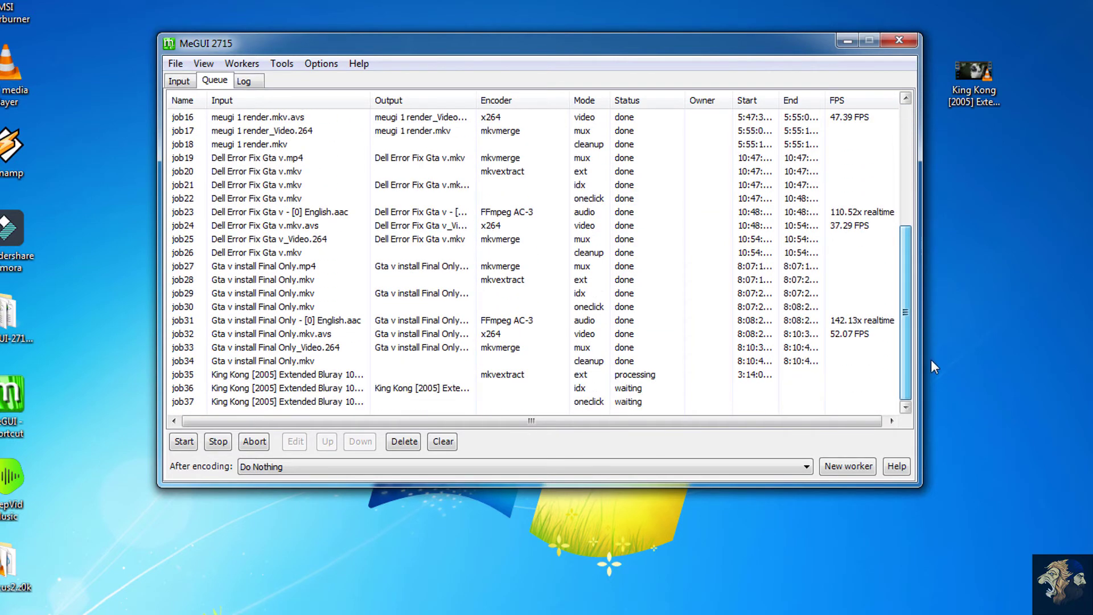
pyautogui.moveTo(228, 401); pyautogui.dragTo(227, 379)
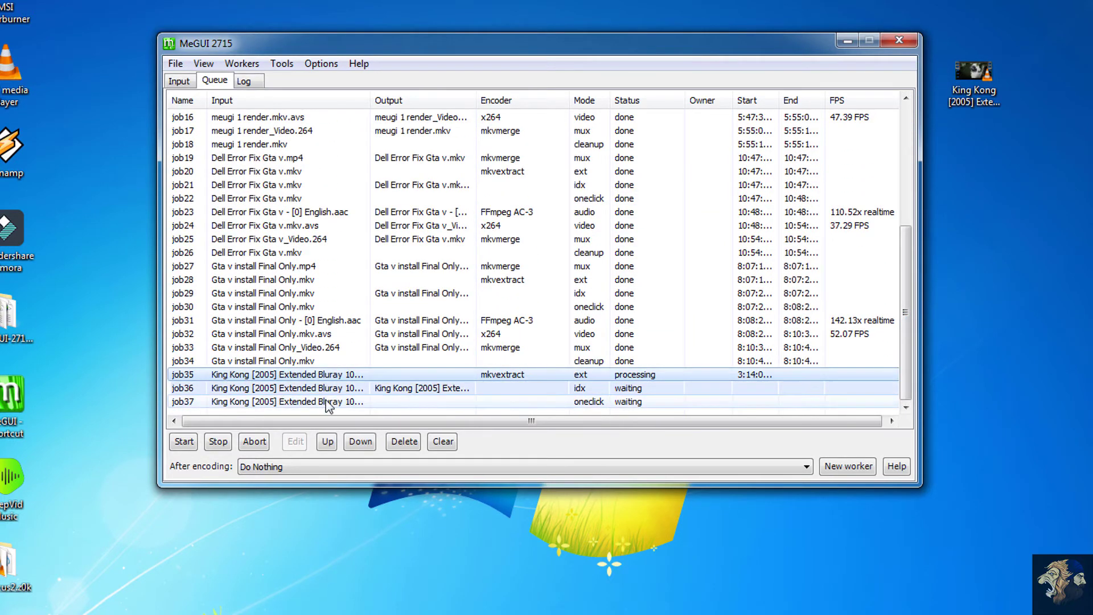
# - Check the progress of the King Kong indexing job in its status window and refresh the desktop
pyautogui.doubleClick(633, 377)
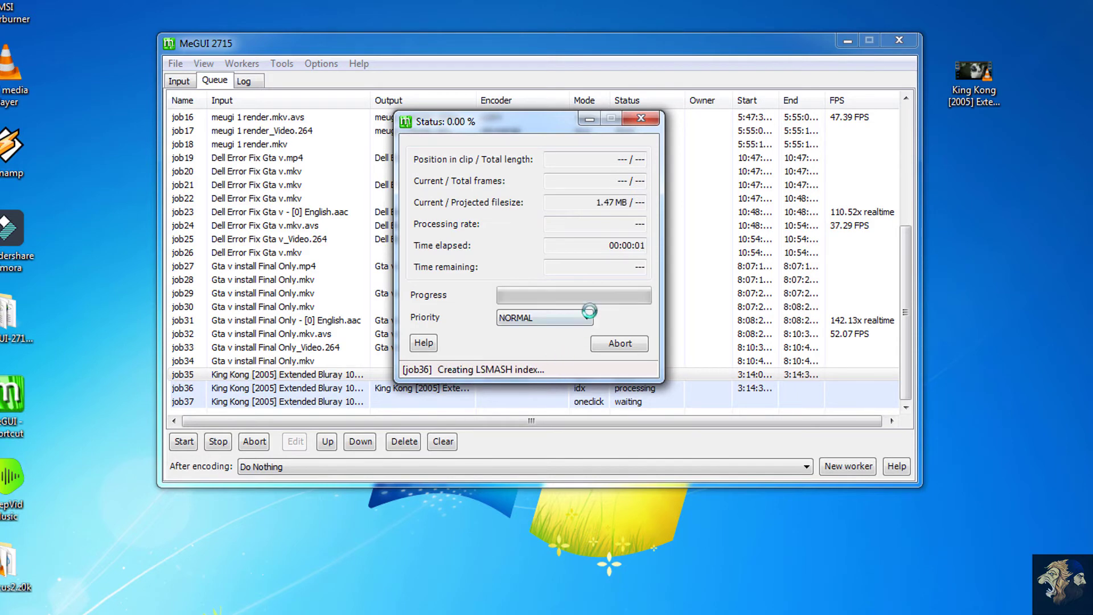
pyautogui.moveTo(487, 126); pyautogui.dragTo(573, 96)
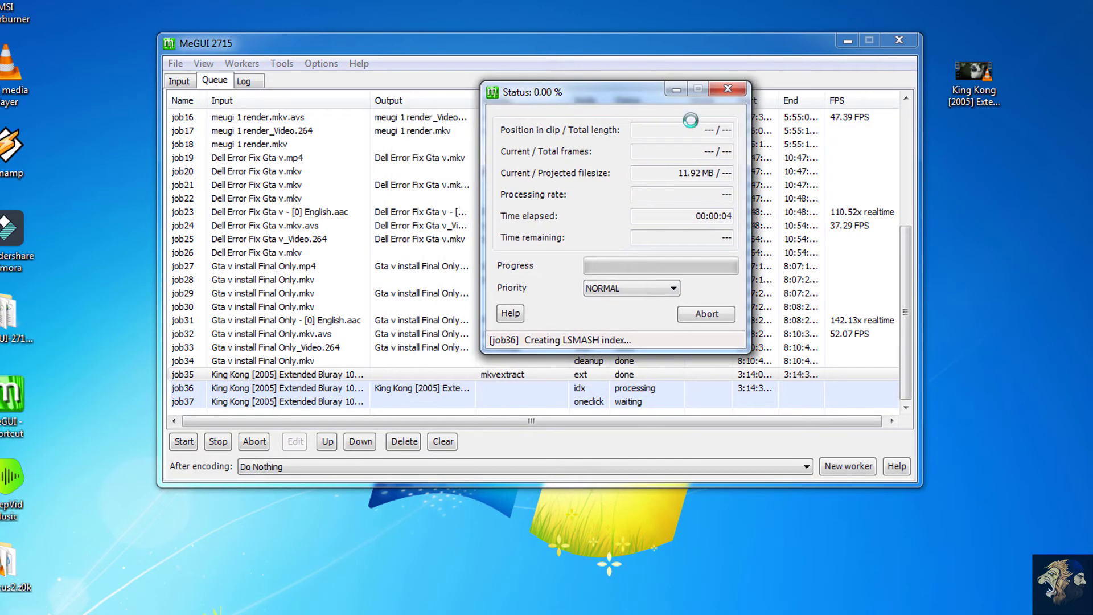
pyautogui.click(603, 401)
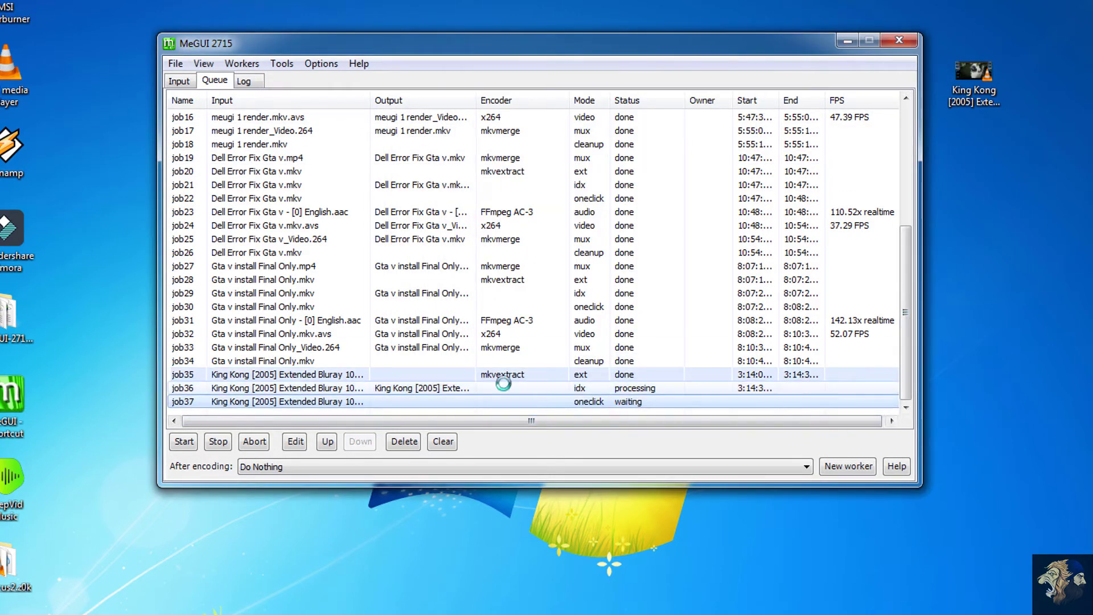
pyautogui.moveTo(619, 97); pyautogui.dragTo(615, 136)
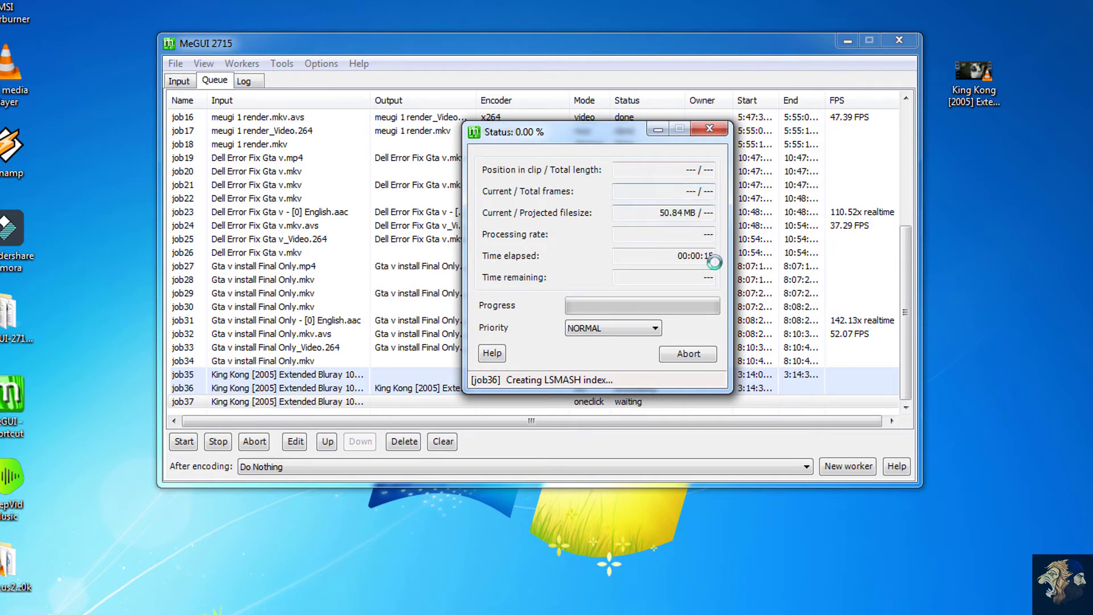
pyautogui.rightClick(979, 204)
pyautogui.rightClick(991, 223)
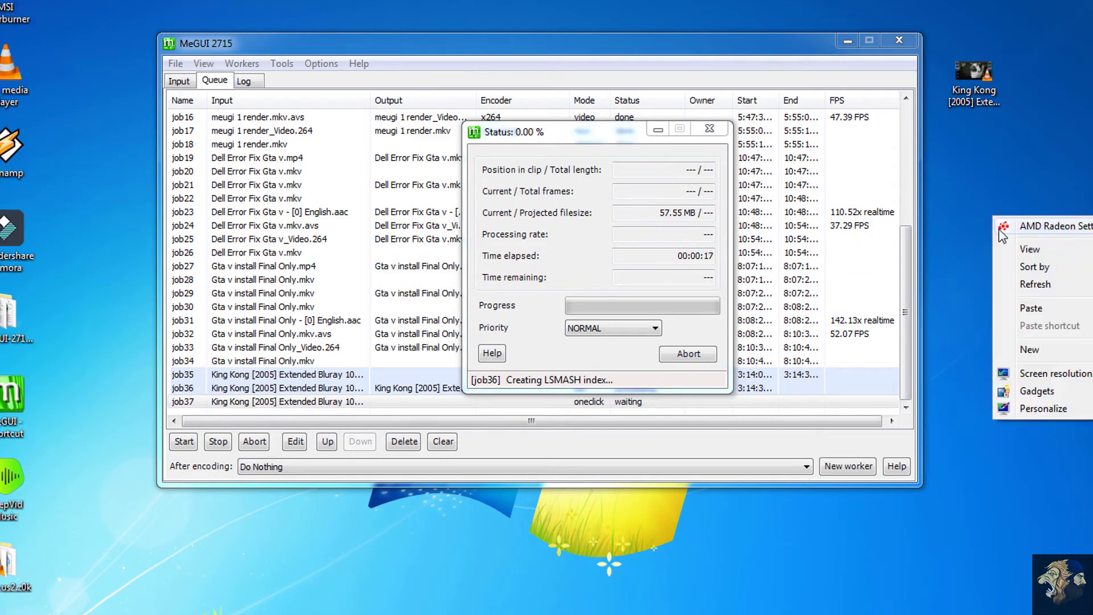
pyautogui.click(1014, 283)
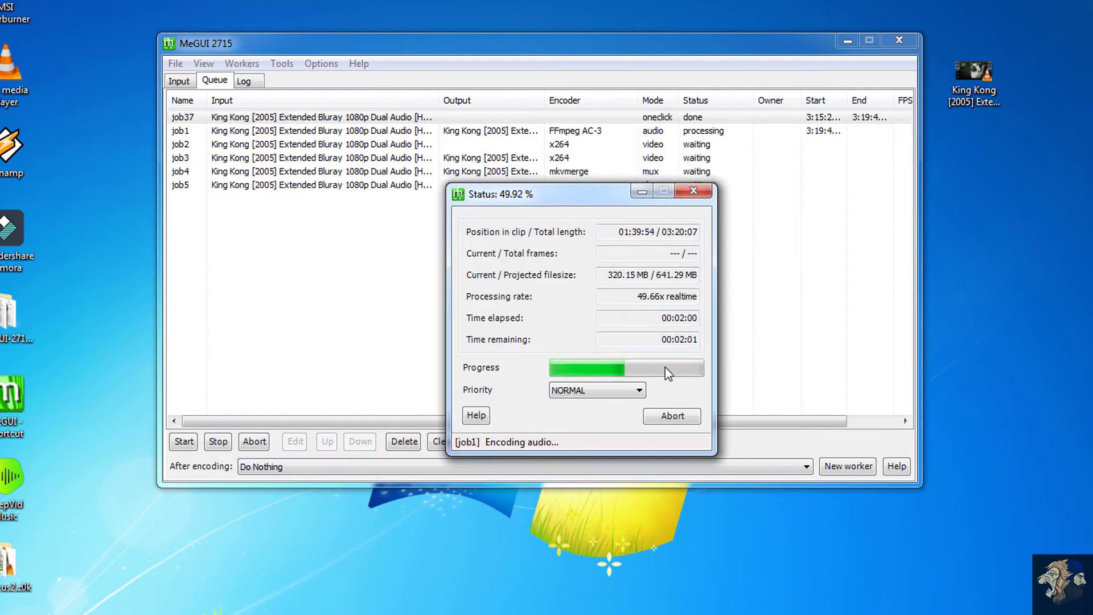
# - Follow the King Kong audio and video encoding jobs through to the end of the queue and close MeGUI
pyautogui.click(677, 364)
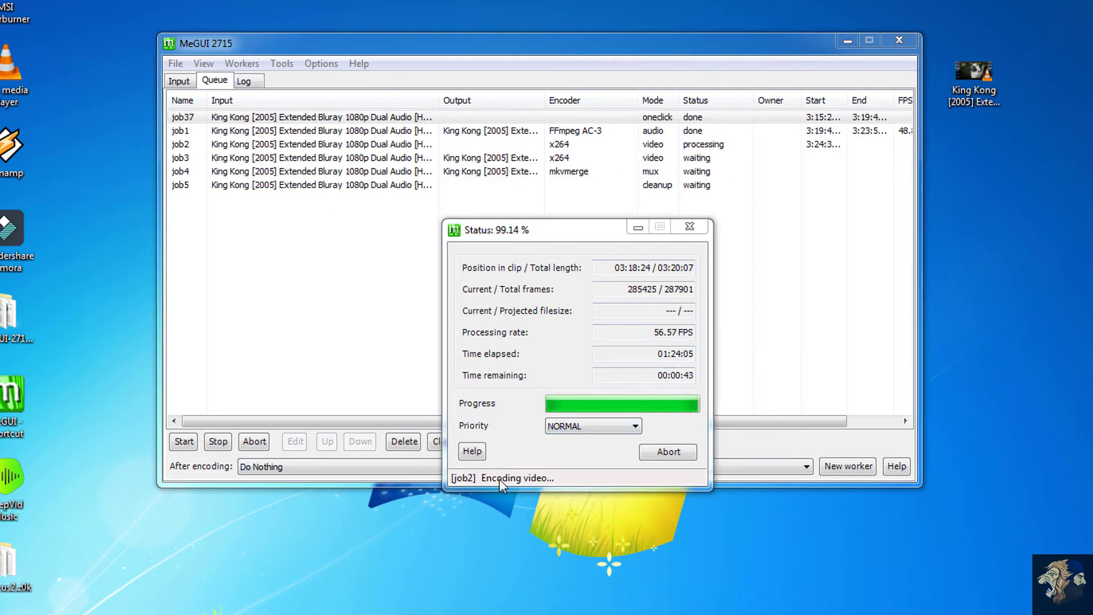
pyautogui.moveTo(576, 233); pyautogui.dragTo(490, 217)
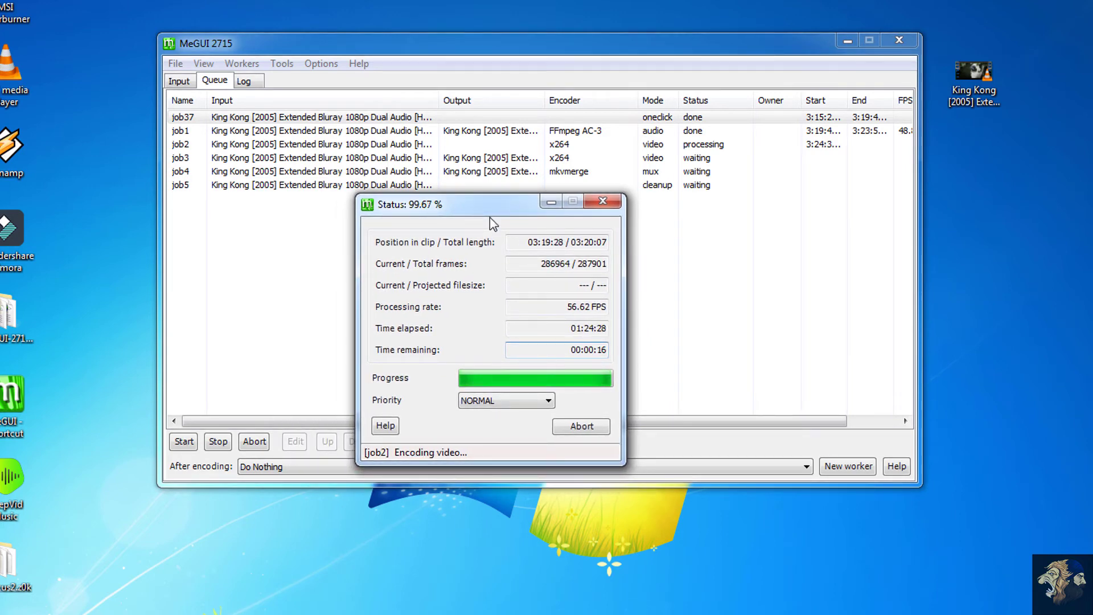
pyautogui.hotkey('alt', 'F4')
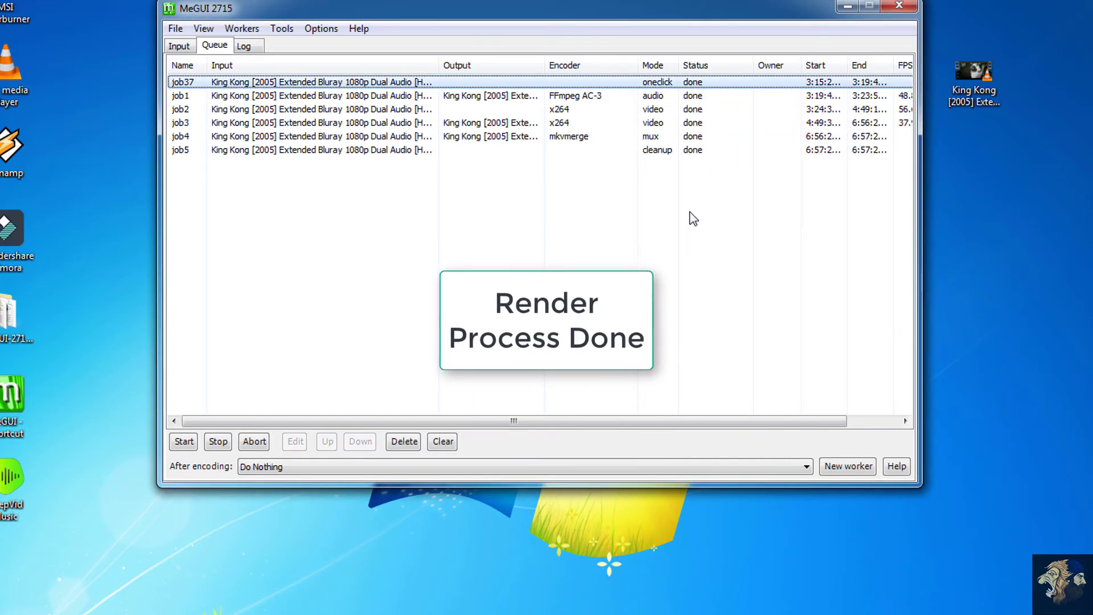
pyautogui.moveTo(693, 218); pyautogui.dragTo(697, 94)
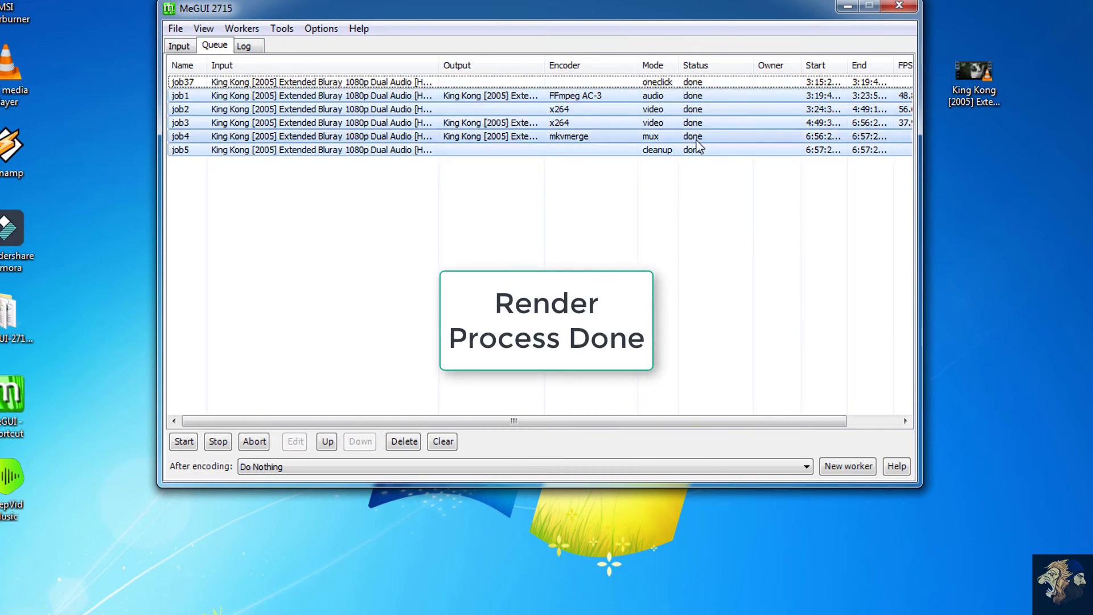
pyautogui.click(899, 6)
# - Move the rendered King Kong file to the empty desktop area near the original movie and refresh the desktop
pyautogui.rightClick(513, 175)
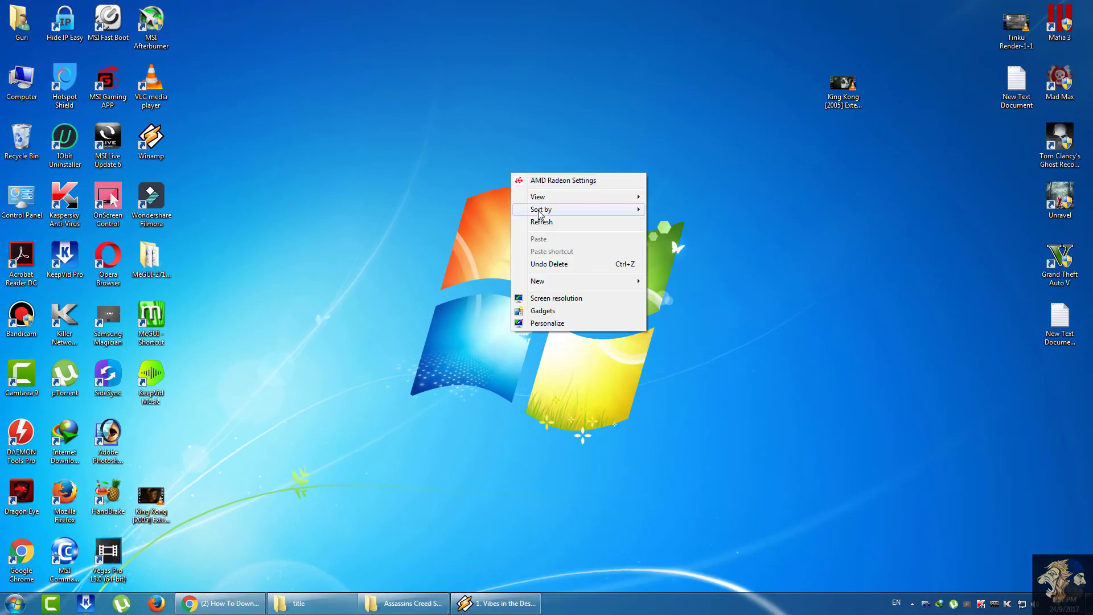
pyautogui.click(542, 222)
pyautogui.moveTo(151, 495); pyautogui.dragTo(669, 92)
pyautogui.rightClick(733, 143)
pyautogui.click(752, 190)
pyautogui.click(682, 101)
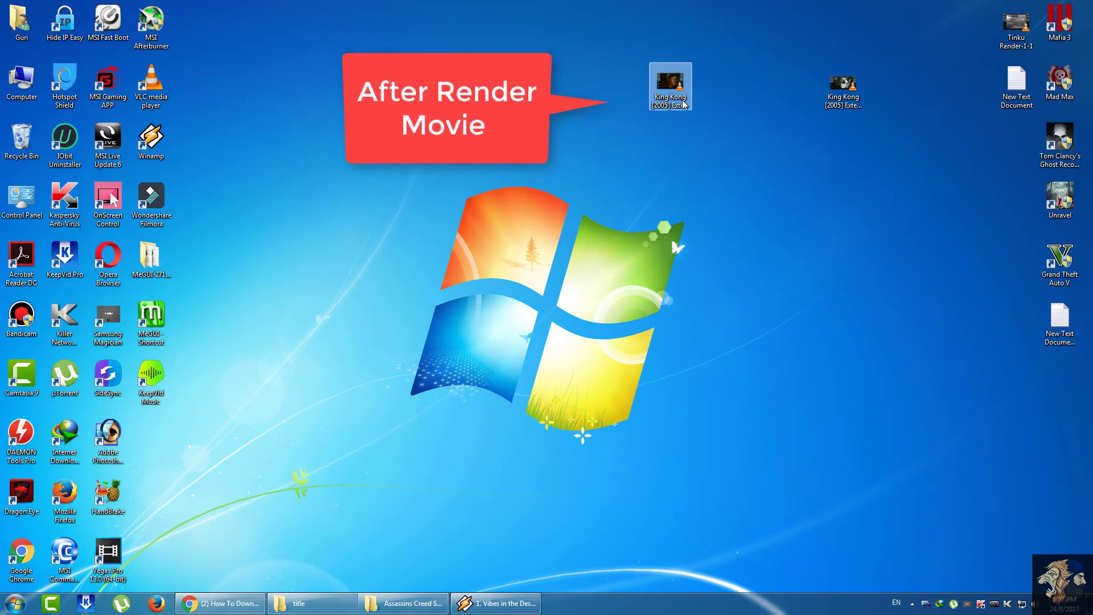
# - Open the properties of the rendered and original King Kong files and place both windows side by side to compare their sizes
pyautogui.rightClick(682, 100)
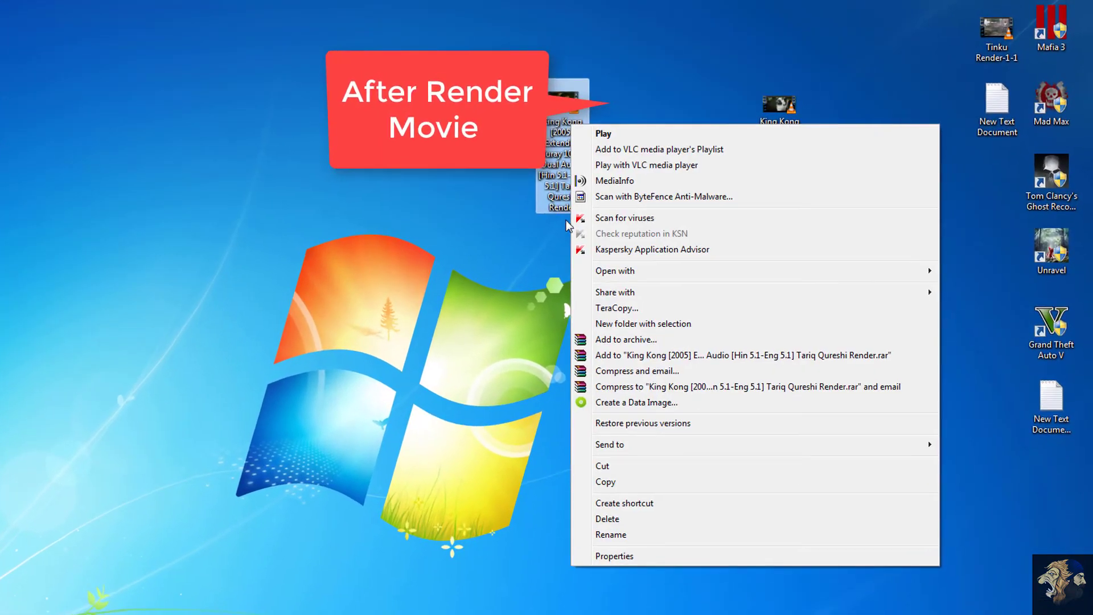
pyautogui.click(595, 557)
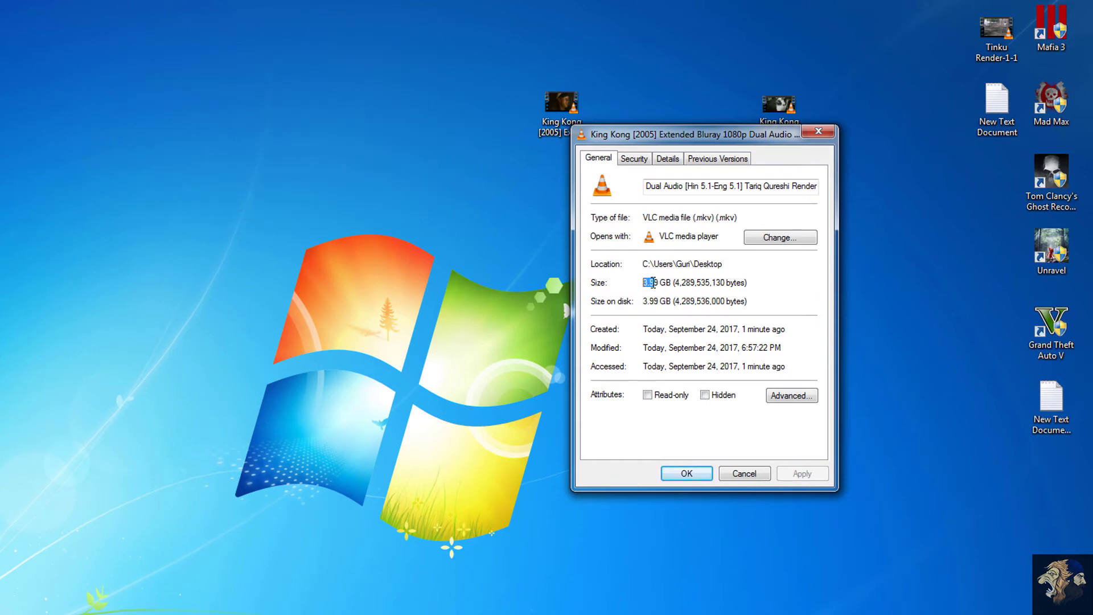
pyautogui.moveTo(719, 143); pyautogui.dragTo(371, 98)
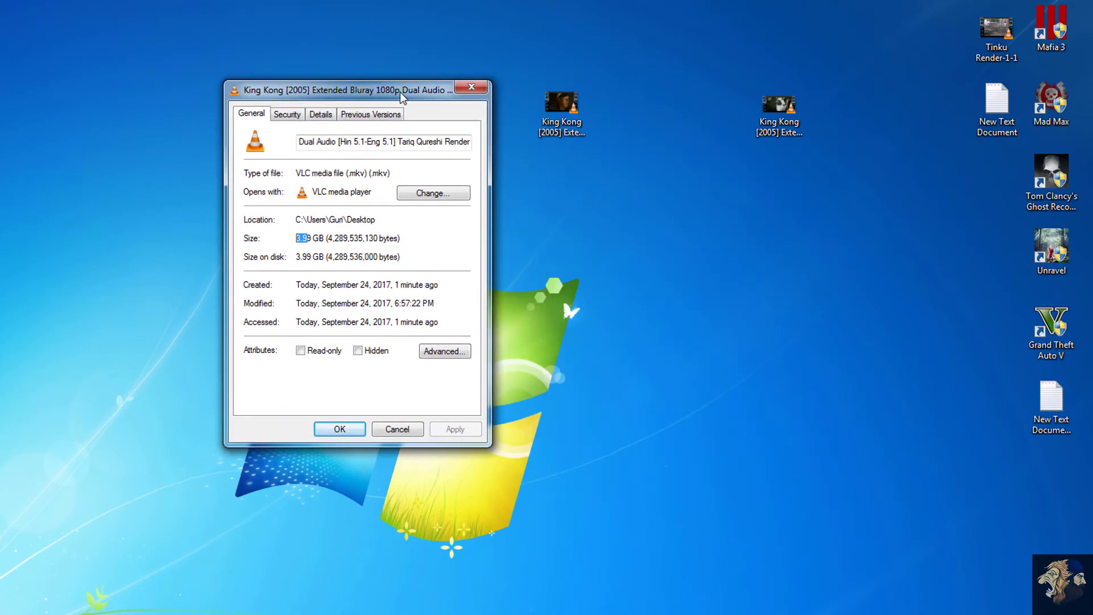
pyautogui.click(780, 132)
pyautogui.rightClick(781, 133)
pyautogui.click(817, 561)
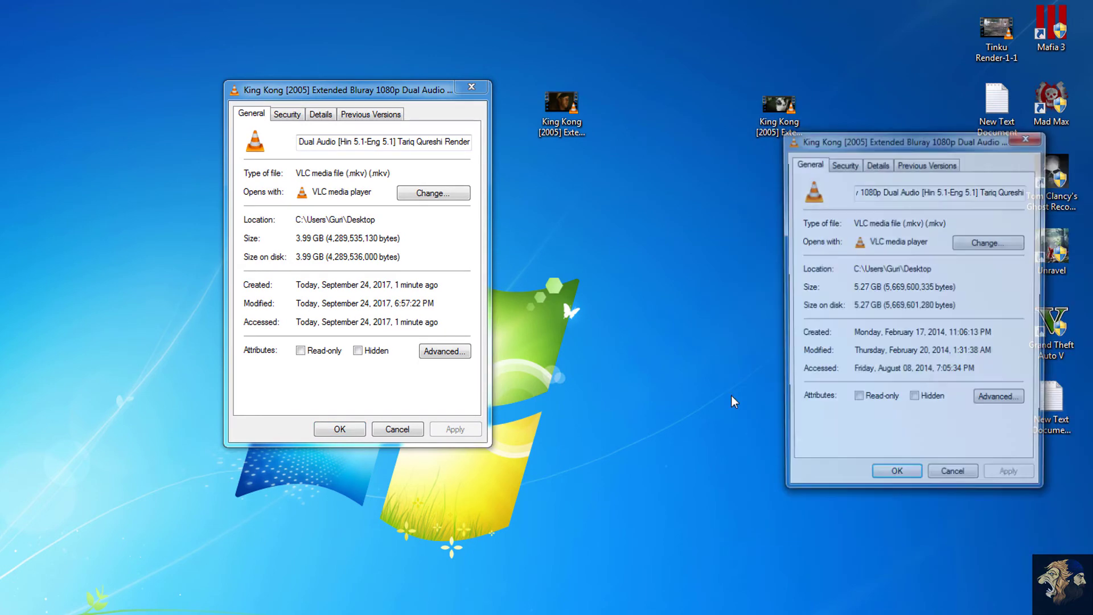
pyautogui.moveTo(862, 143); pyautogui.dragTo(631, 98)
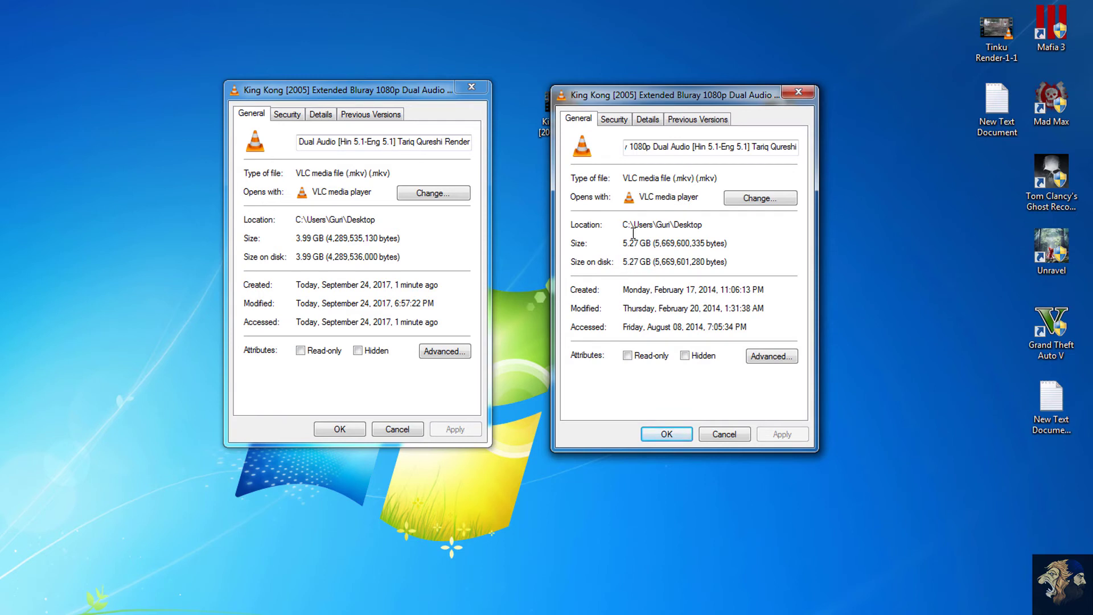
# - Compare the video, audio and file details of the rendered and original King Kong movies
pyautogui.click(647, 119)
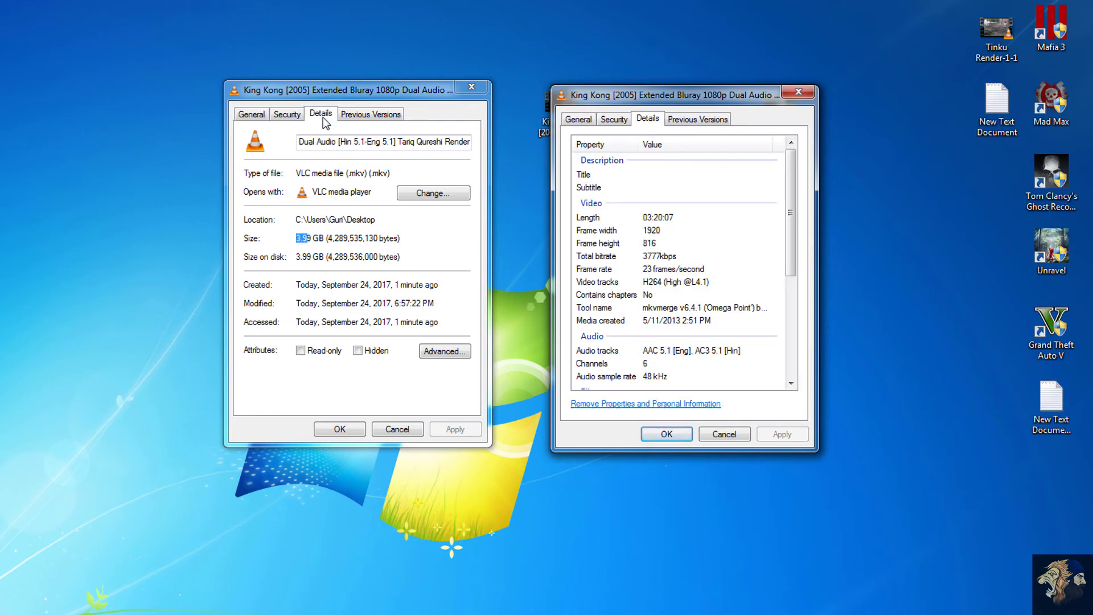
pyautogui.click(321, 114)
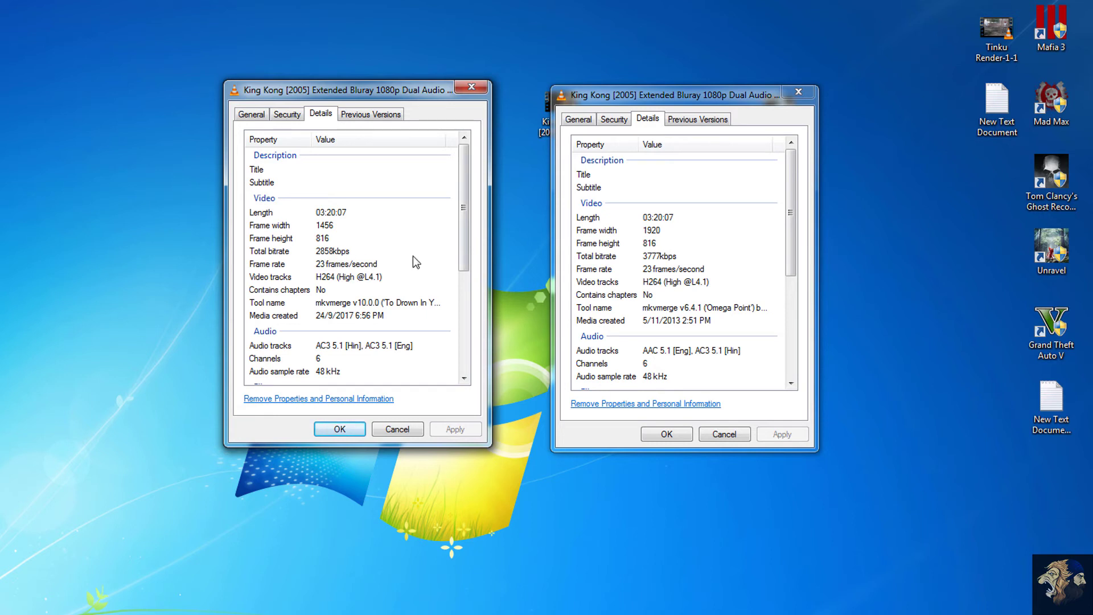
pyautogui.click(373, 279)
pyautogui.click(709, 283)
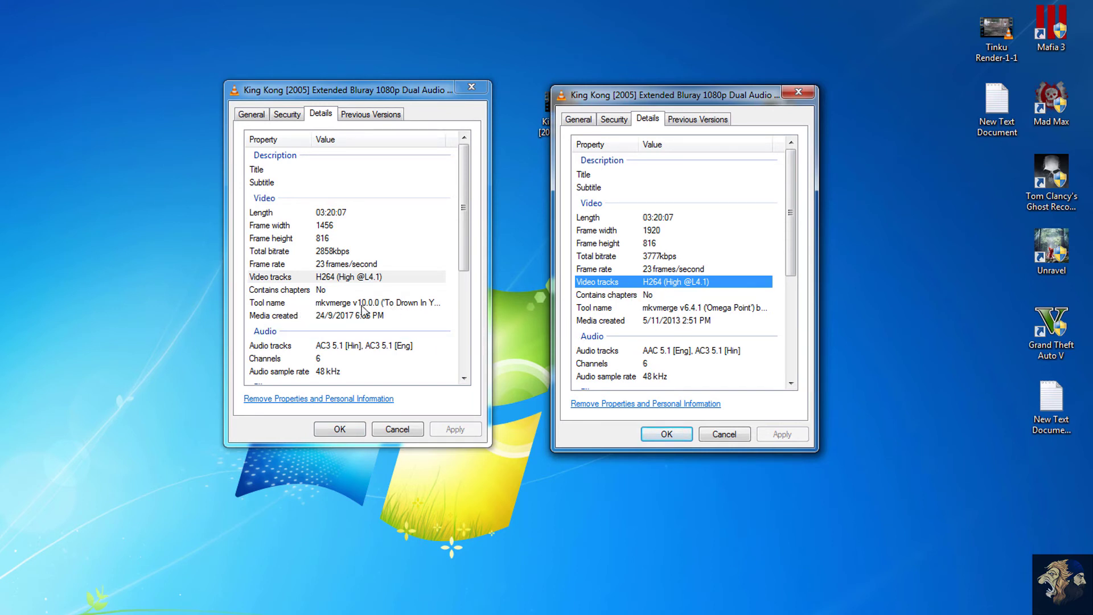
pyautogui.moveTo(464, 267); pyautogui.dragTo(465, 337)
pyautogui.moveTo(787, 253); pyautogui.dragTo(786, 318)
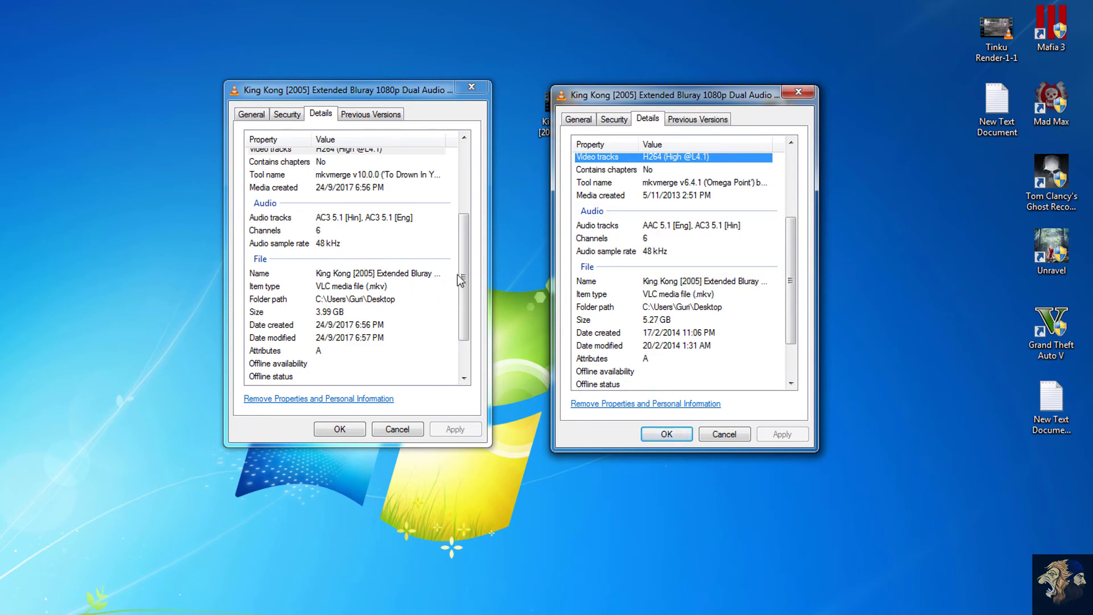
pyautogui.moveTo(461, 279); pyautogui.dragTo(468, 311)
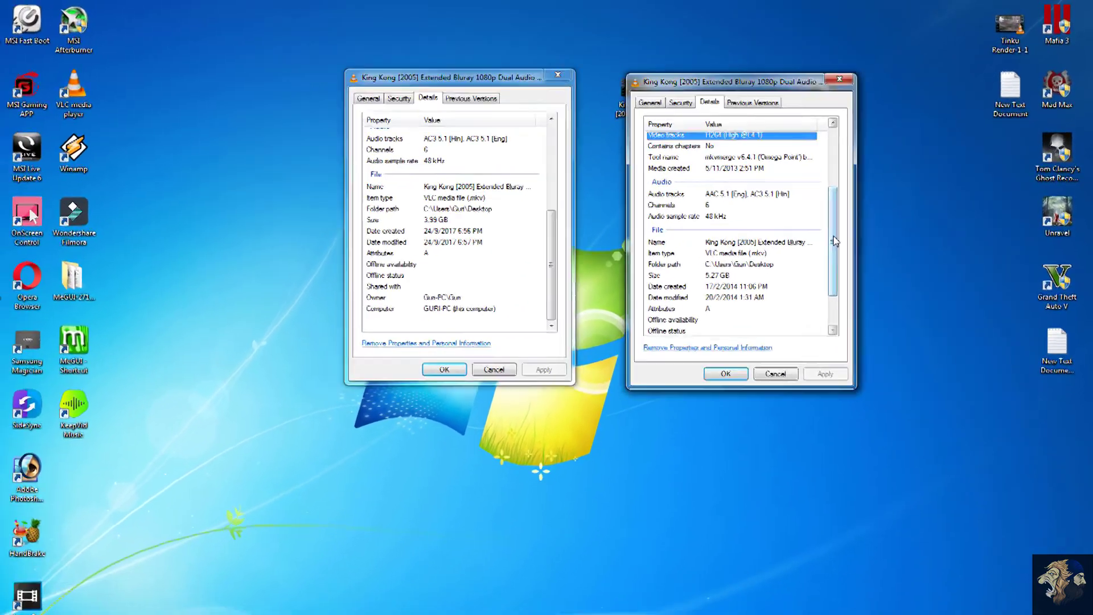
pyautogui.moveTo(791, 290); pyautogui.dragTo(807, 322)
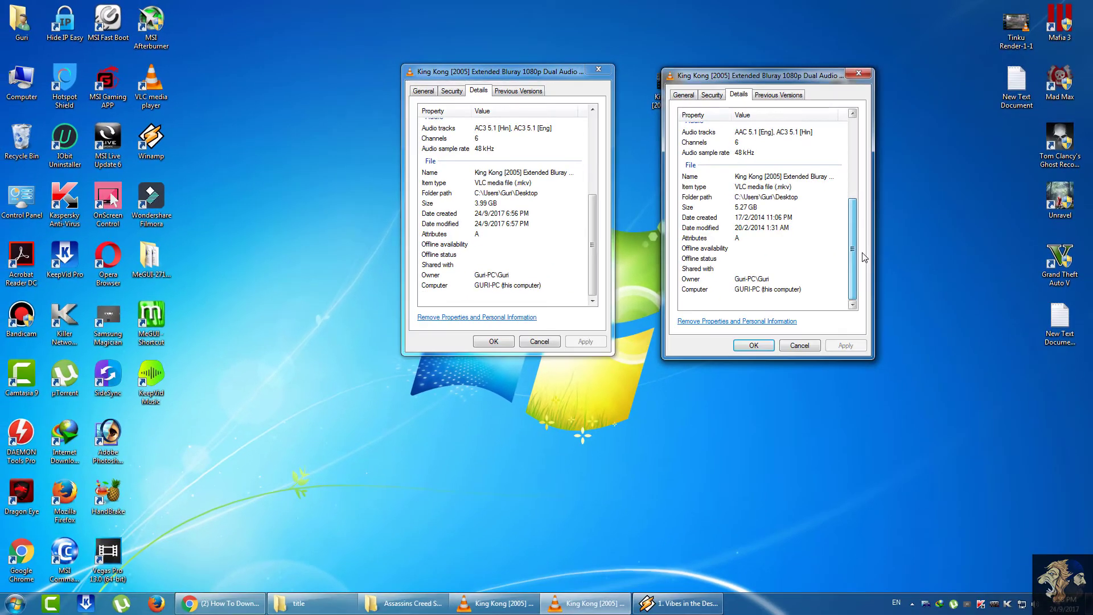
# - Close both properties windows and move the rendered King Kong file farther away from the original on the desktop
pyautogui.click(541, 342)
pyautogui.click(797, 345)
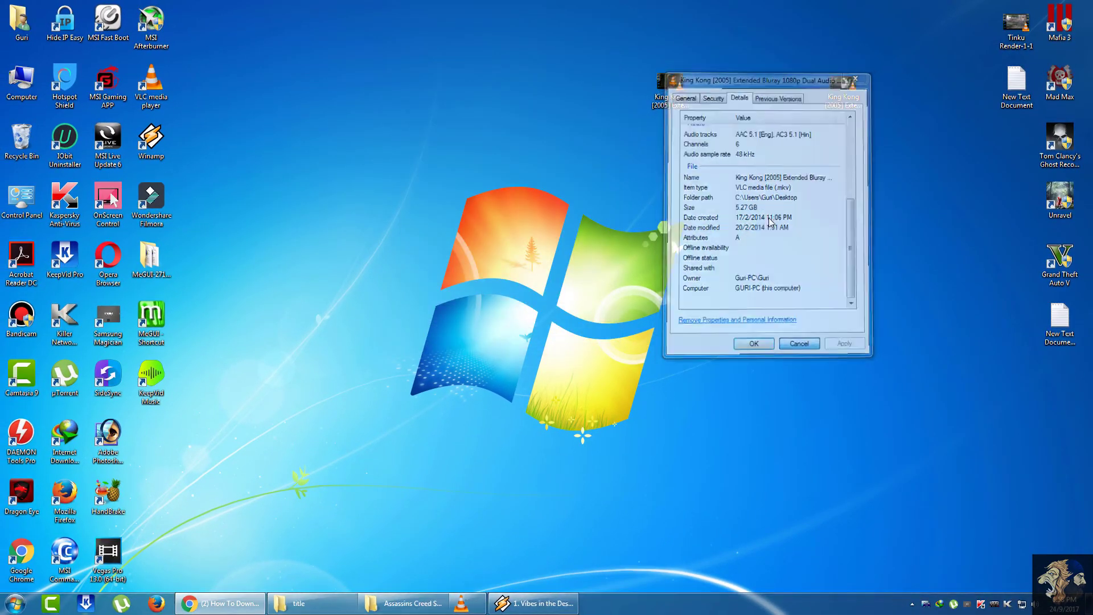
pyautogui.moveTo(555, 103); pyautogui.dragTo(382, 97)
# - Play the original King Kong movie in VLC, skip forward to about 5 minutes to inspect its picture quality, and quit the player
pyautogui.rightClick(843, 91)
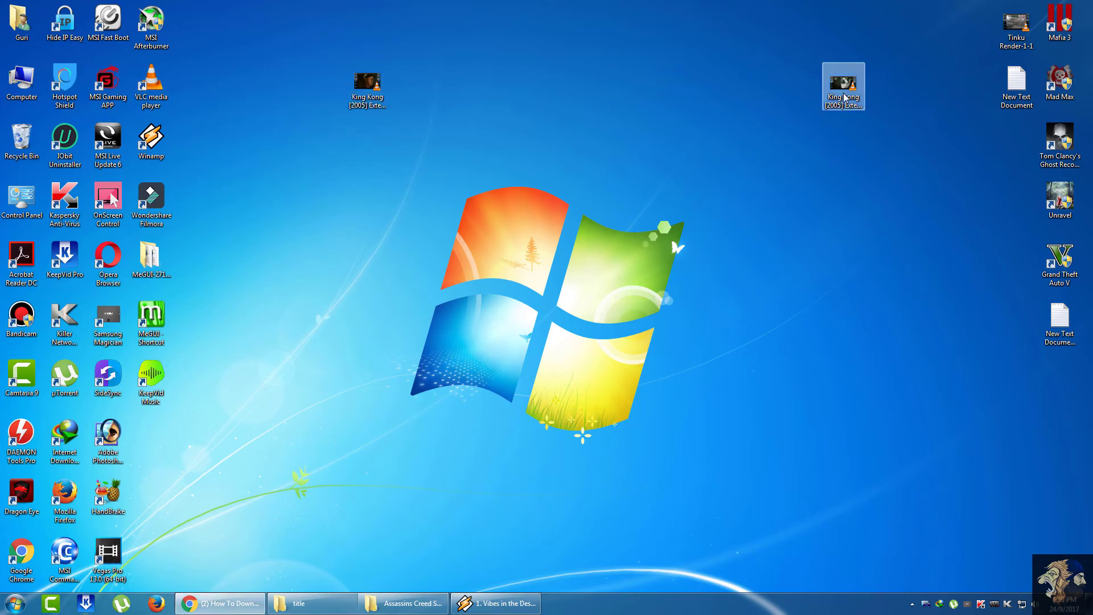
pyautogui.click(847, 103)
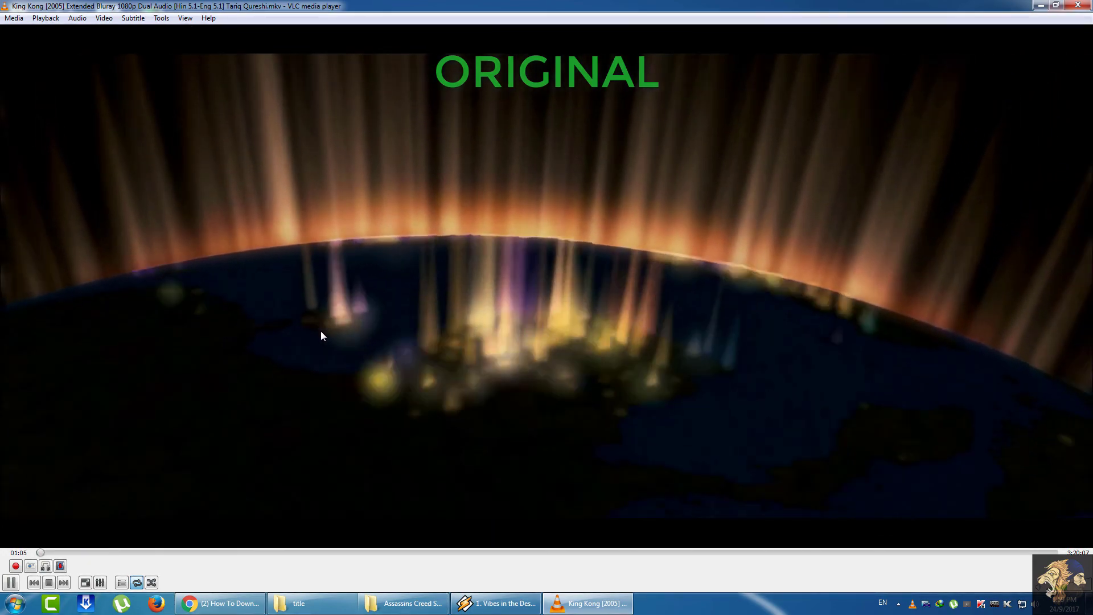
pyautogui.hotkey('ctrl', 'Right')
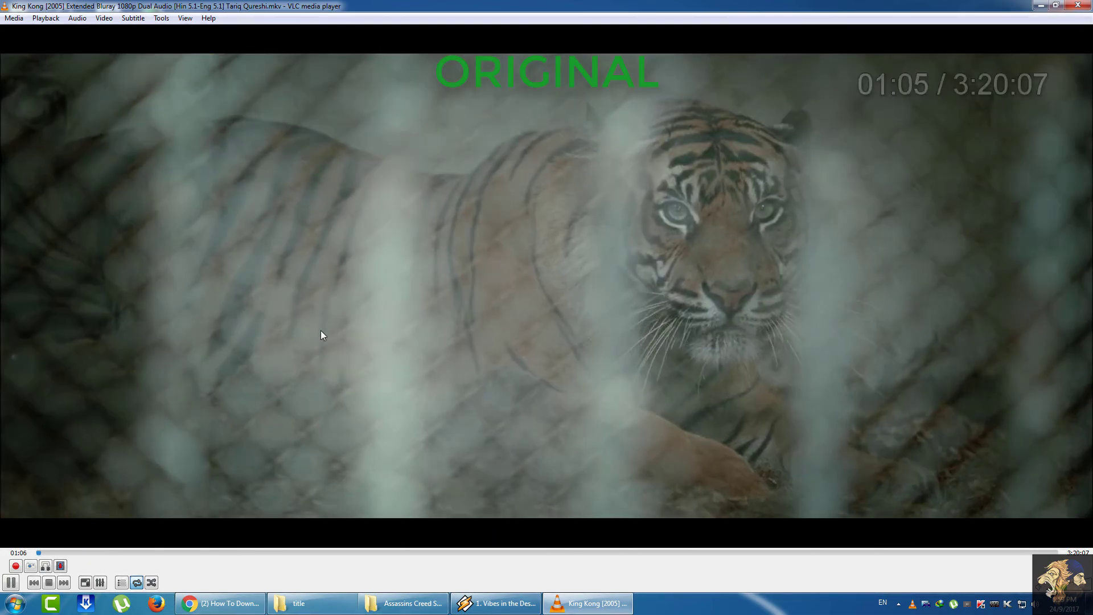
pyautogui.hotkey('ctrl', 'Right')
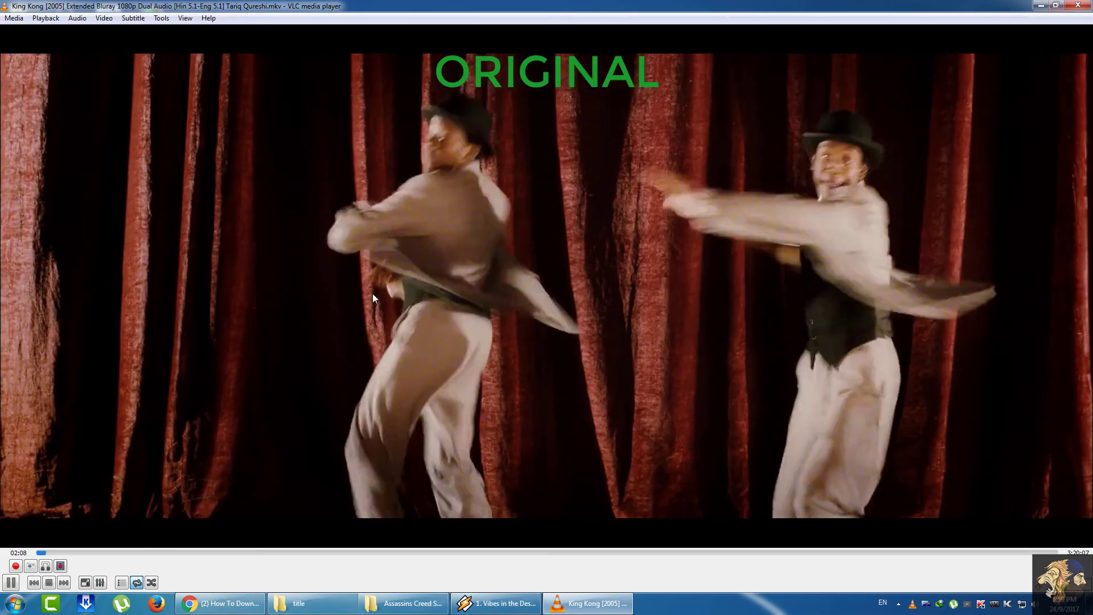
pyautogui.hotkey('ctrl', 'Right')
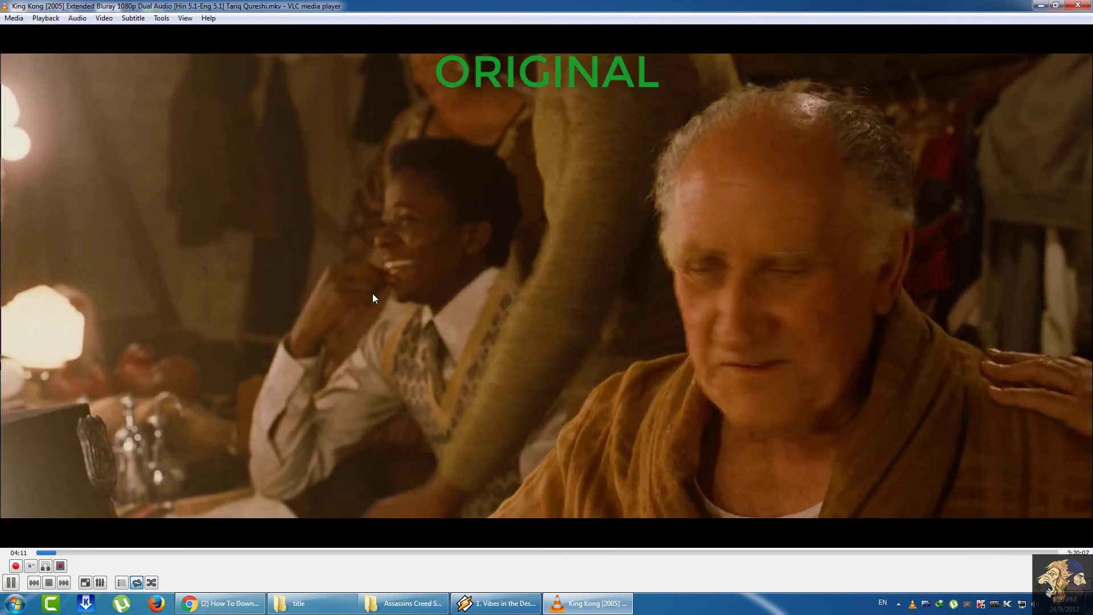
pyautogui.hotkey('ctrl', 'Right')
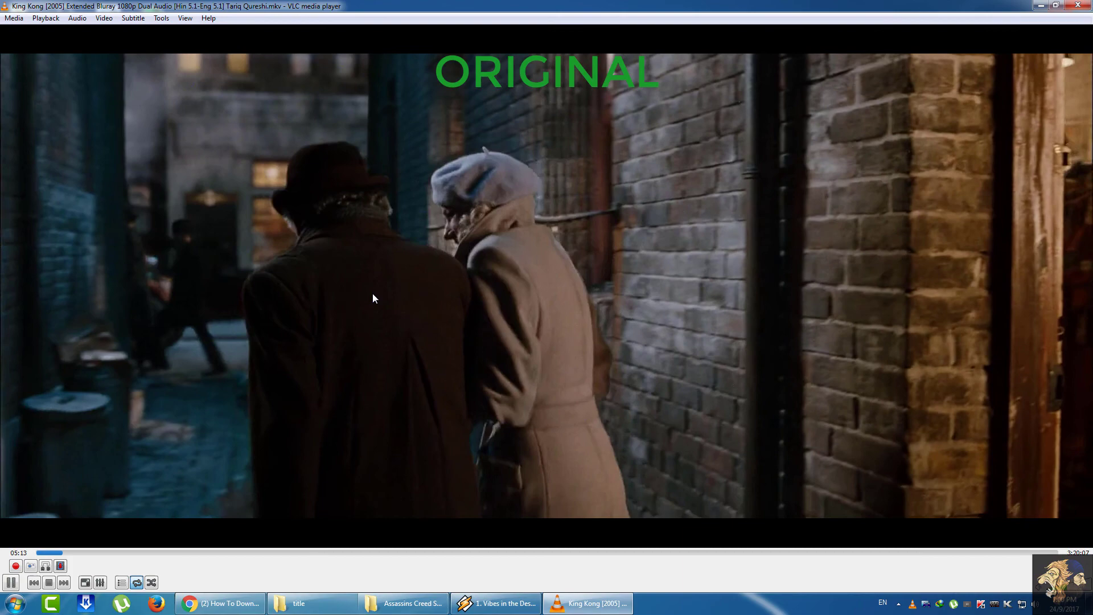
pyautogui.hotkey('ctrl', 'Right')
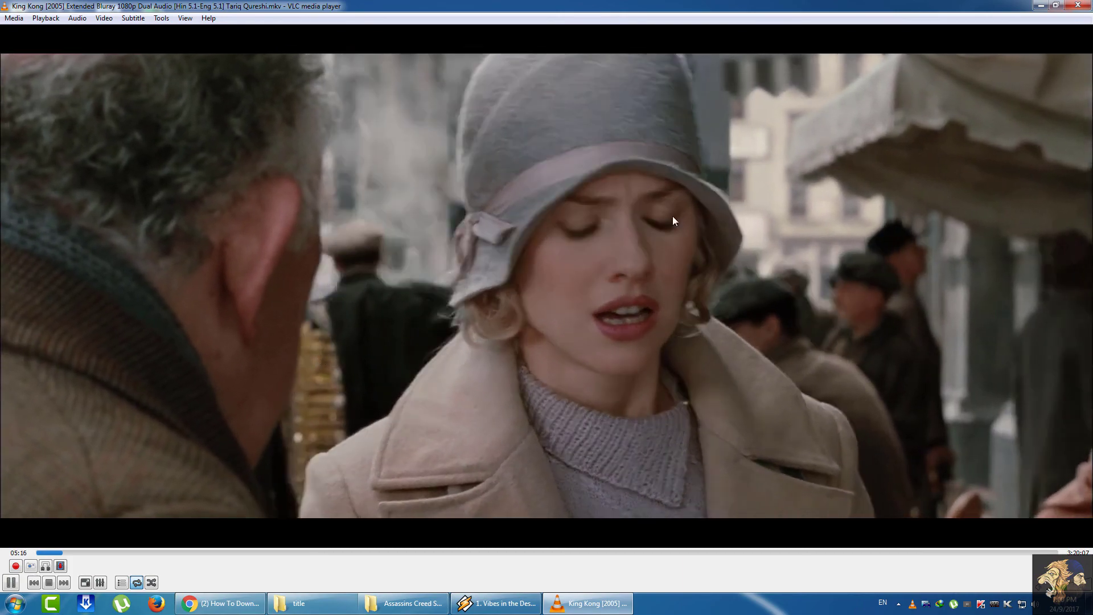
pyautogui.hotkey('ctrl', 'q')
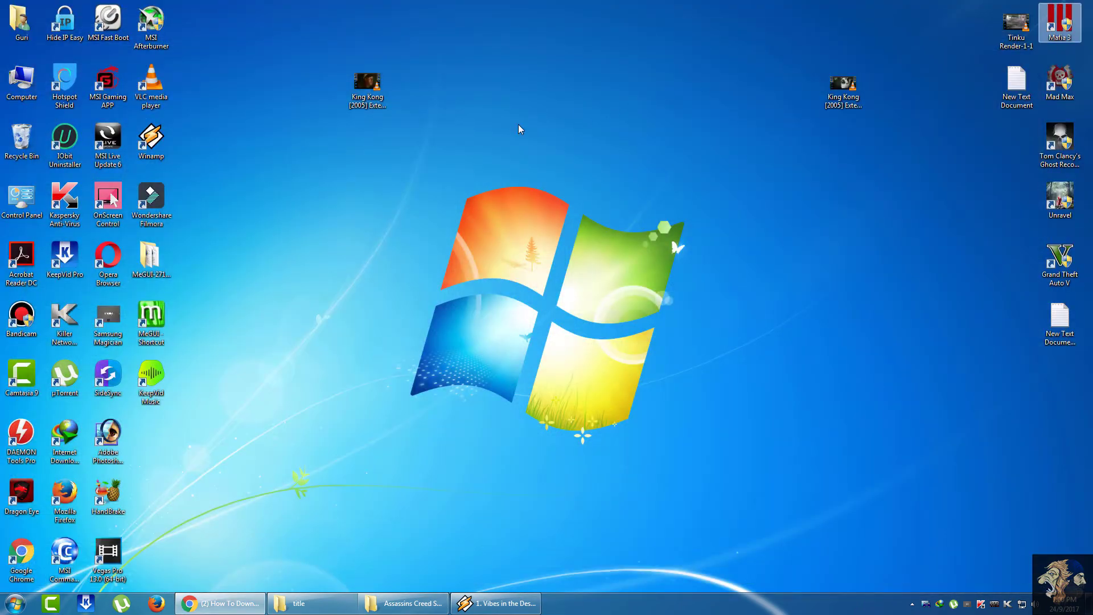
# - Play the rendered King Kong movie in VLC, skip forward in one-minute jumps past 7 minutes to inspect its picture quality, and quit the player
pyautogui.rightClick(360, 100)
pyautogui.click(384, 107)
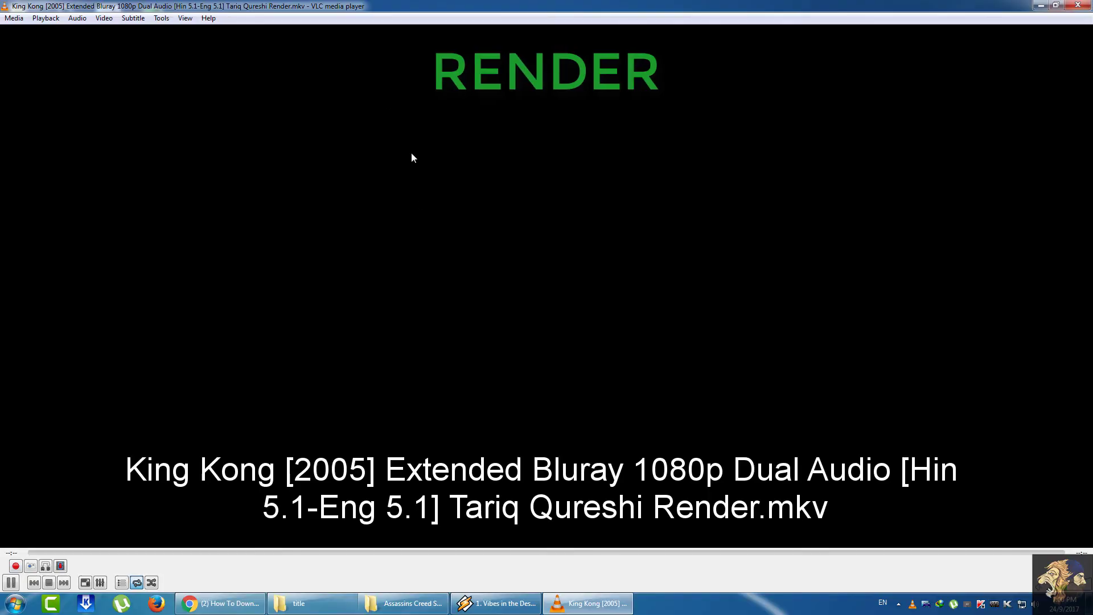
pyautogui.hotkey('ctrl', 'Right')
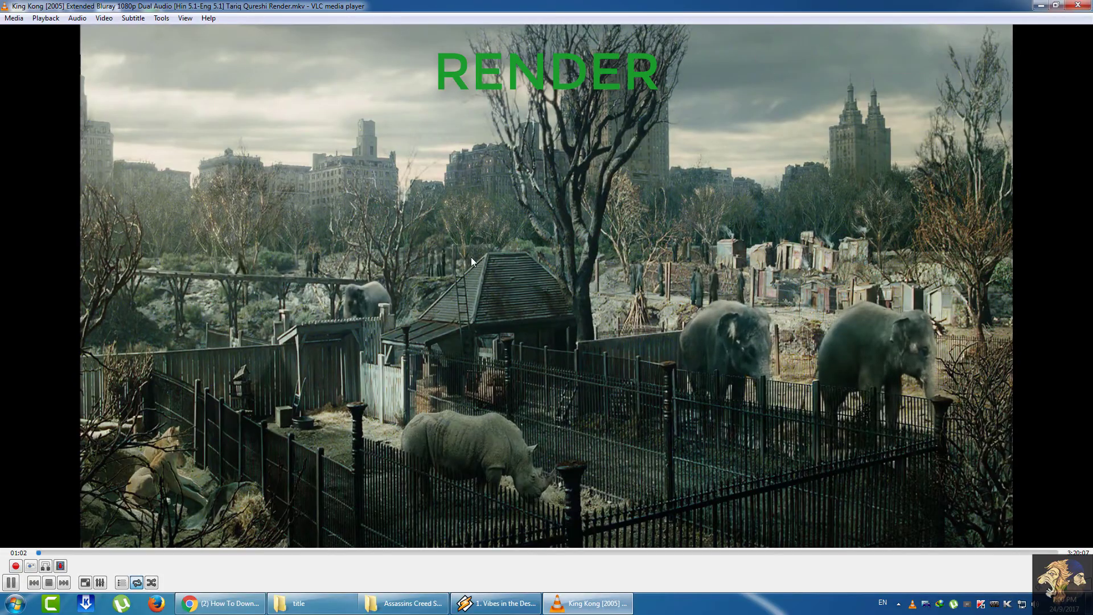
pyautogui.hotkey('ctrl', 'Right')
pyautogui.hotkey('ctrl', 'Right')
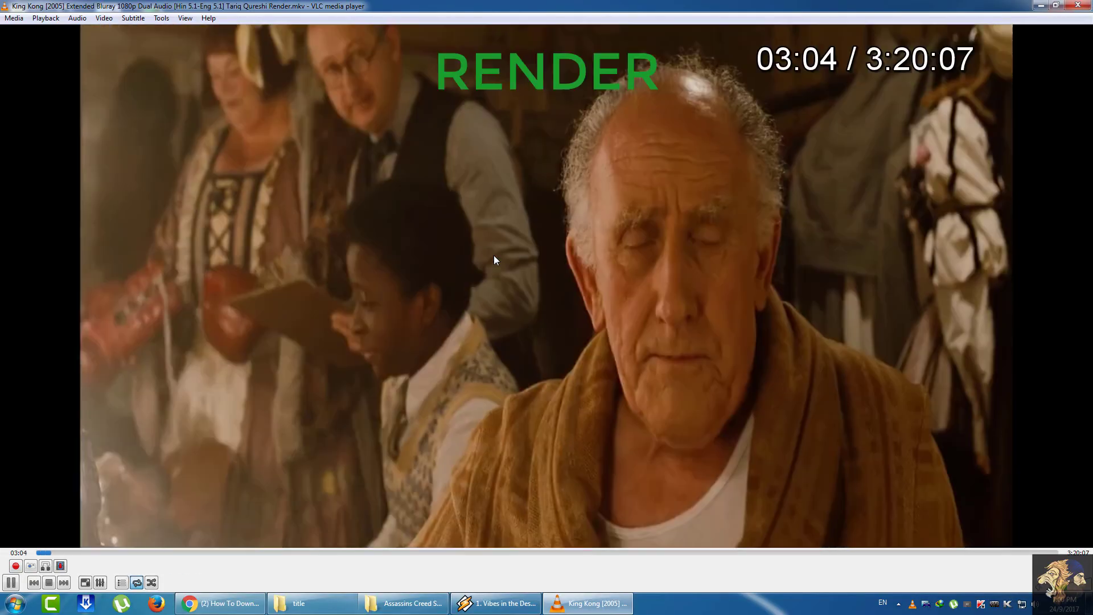
pyautogui.hotkey('ctrl', 'Right')
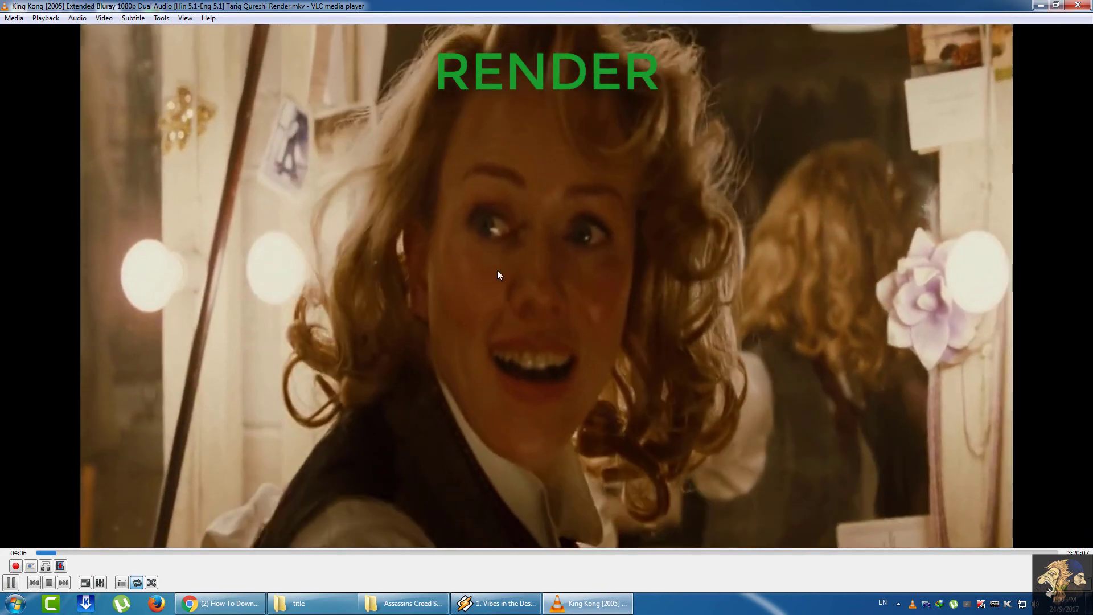
pyautogui.hotkey('ctrl', 'Right')
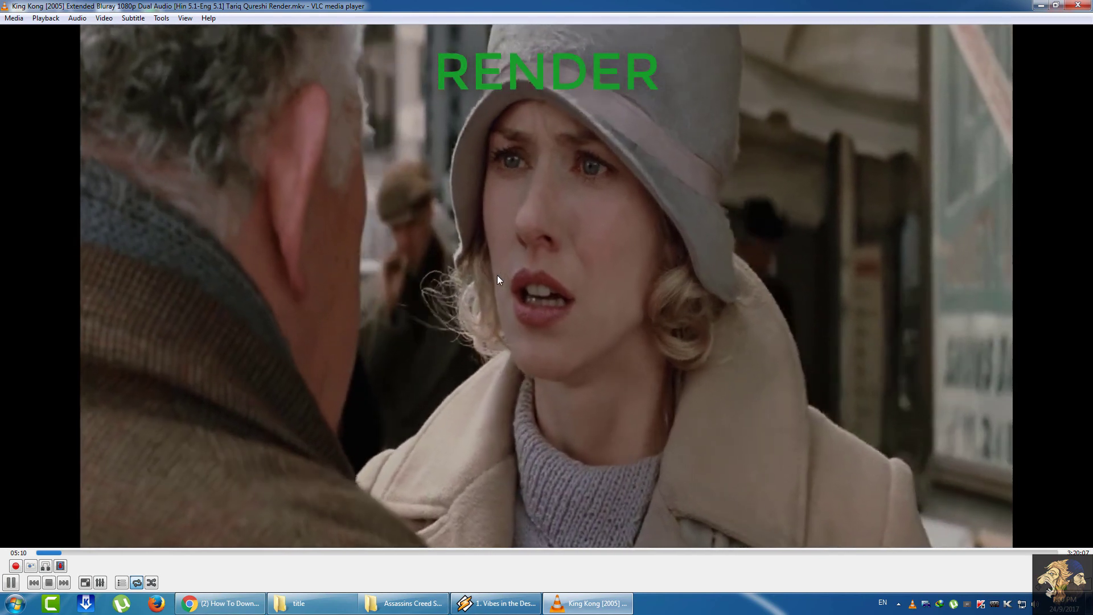
pyautogui.hotkey('ctrl', 'Right')
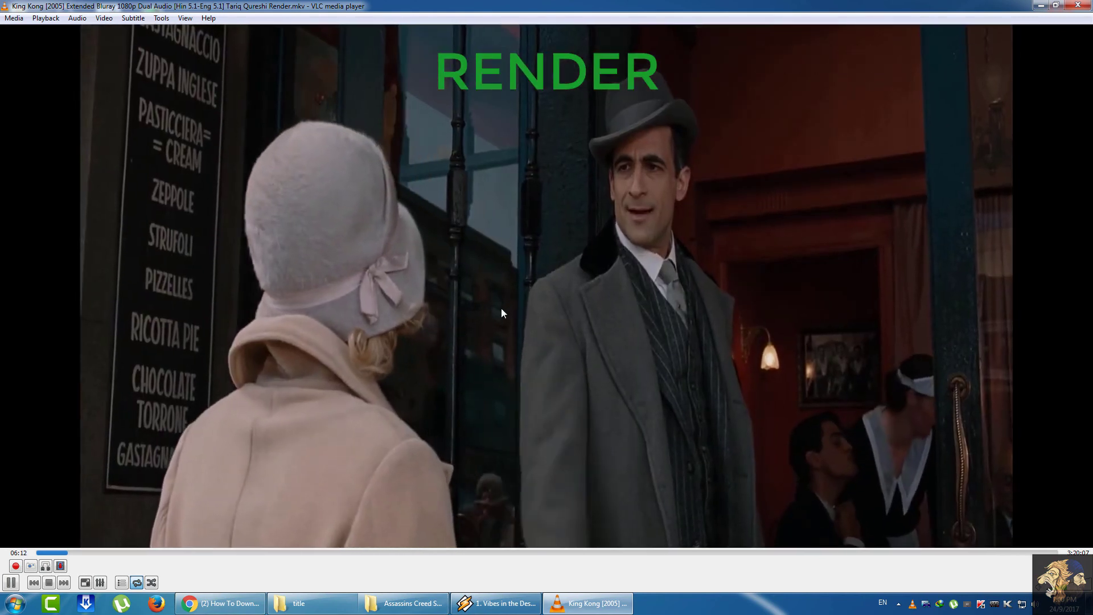
pyautogui.hotkey('ctrl', 'Right')
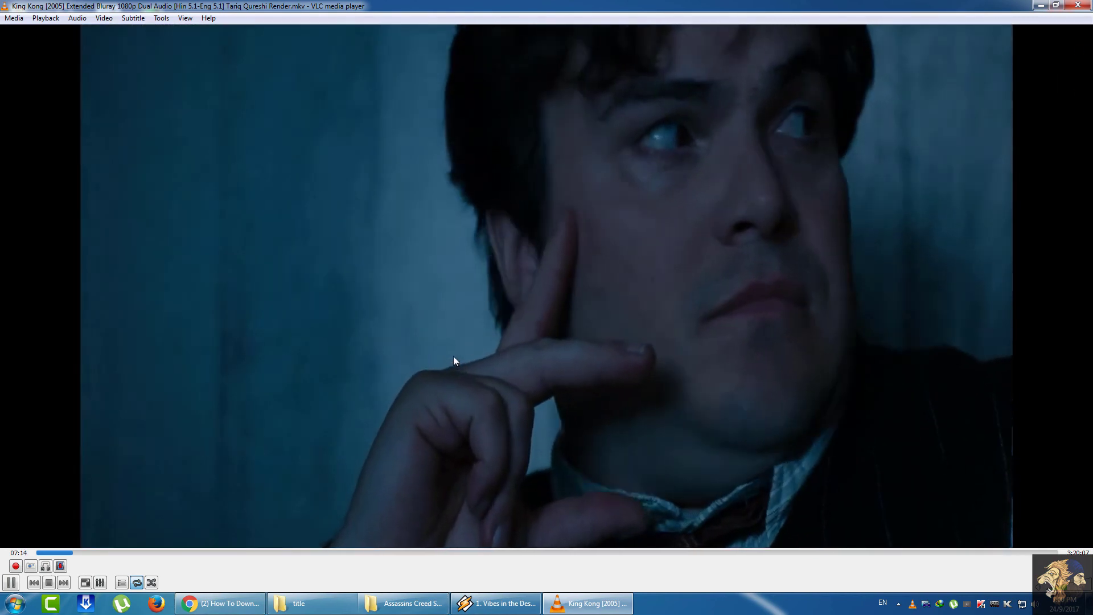
pyautogui.hotkey('ctrl', 'Right')
pyautogui.hotkey('ctrl', 'Right')
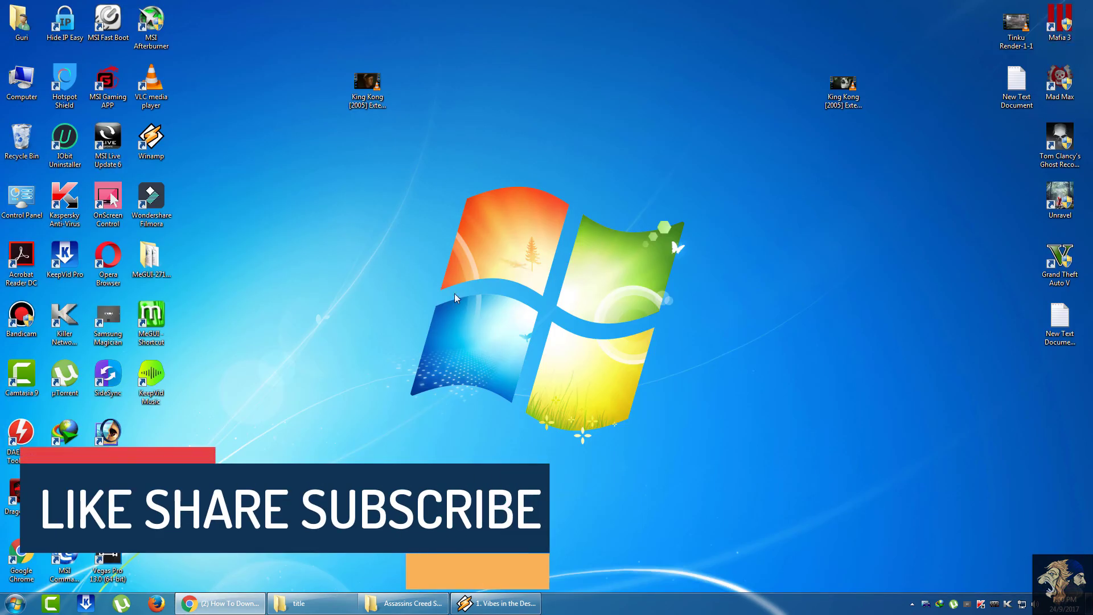
# - Refresh the desktop and compare the size and length details of the rendered and original King Kong files
pyautogui.rightClick(478, 261)
pyautogui.click(507, 308)
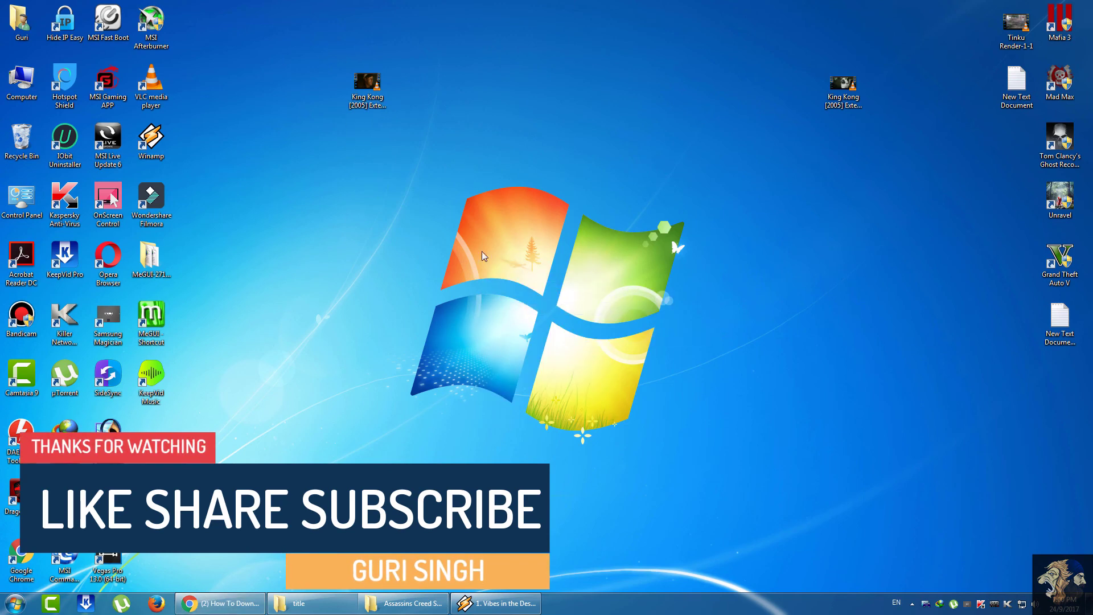
pyautogui.moveTo(374, 109)
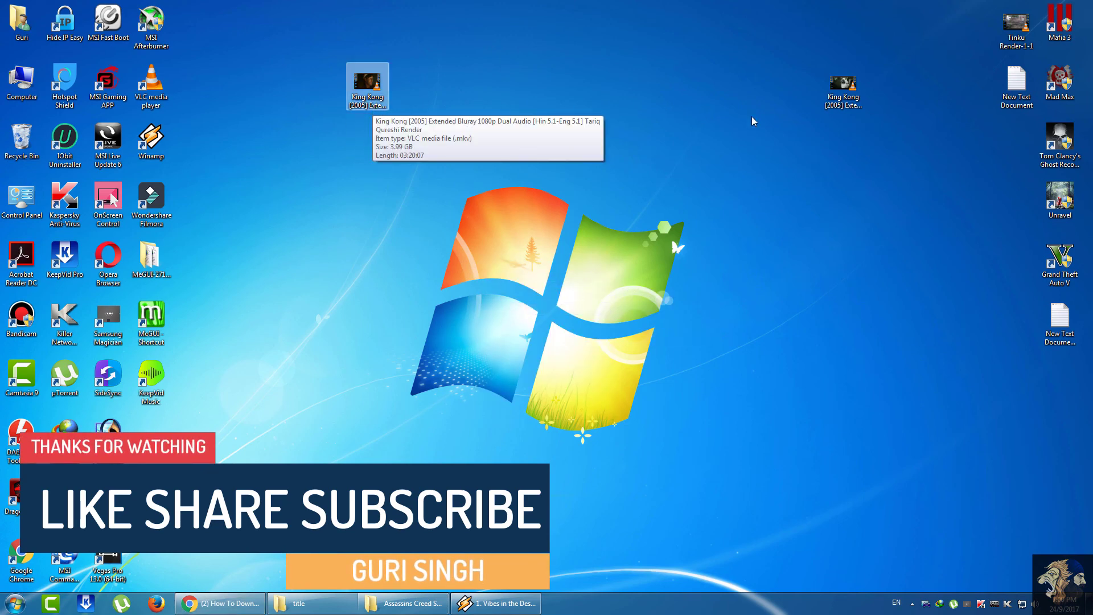
pyautogui.moveTo(839, 105)
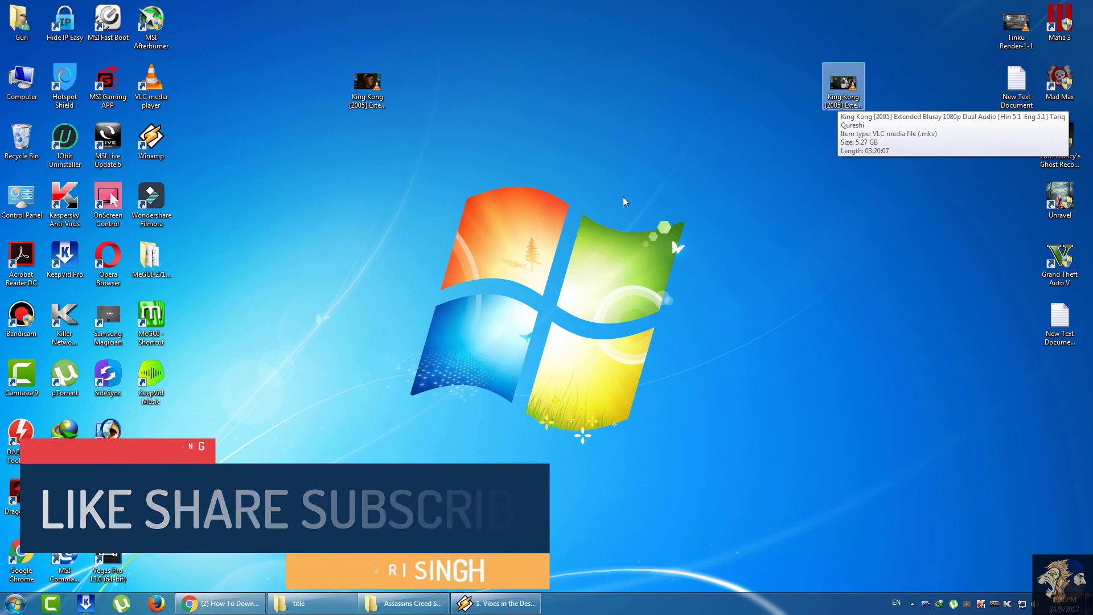